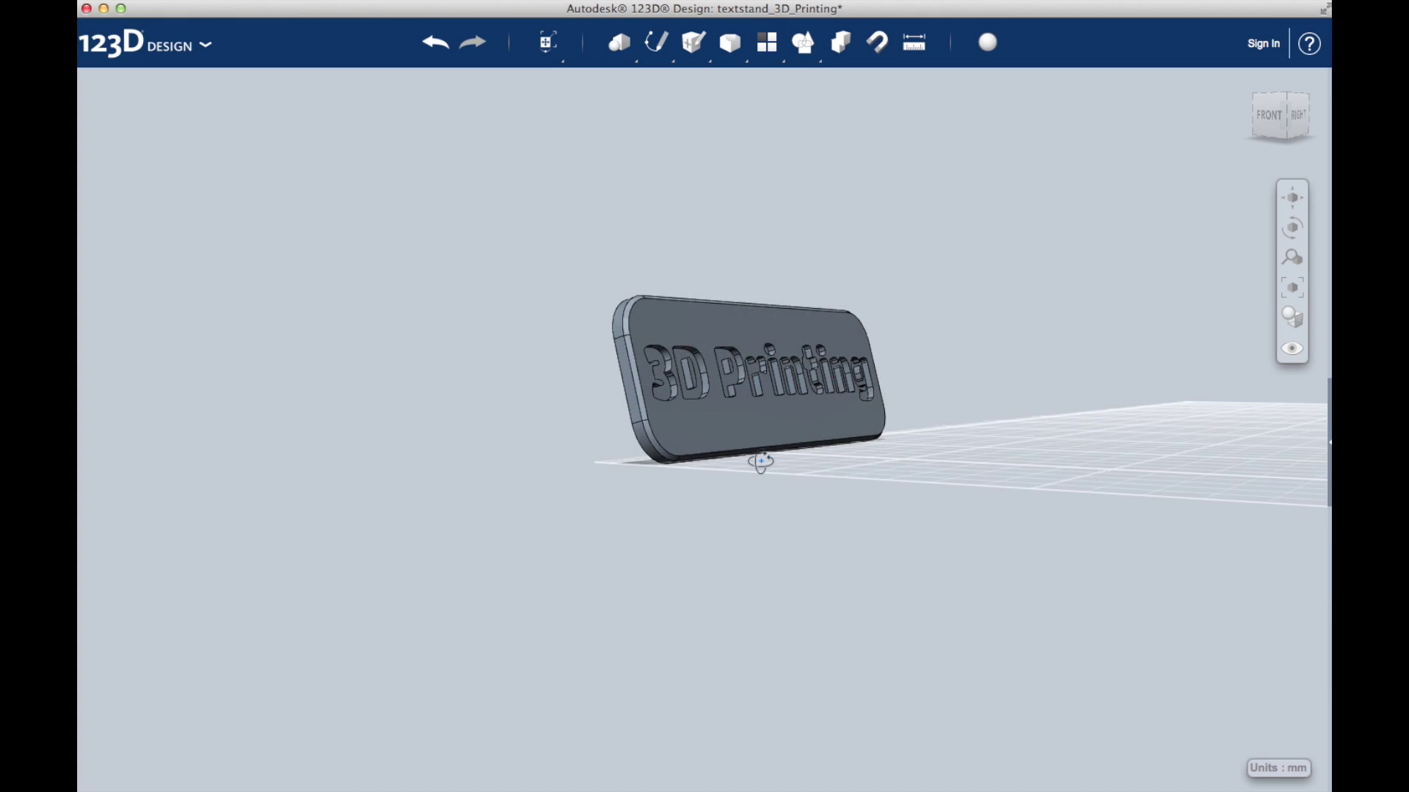
Step: Orbit and zoom around the 3D Printing text plate to view it from the right-back
right_drag(755, 462, 647, 468)
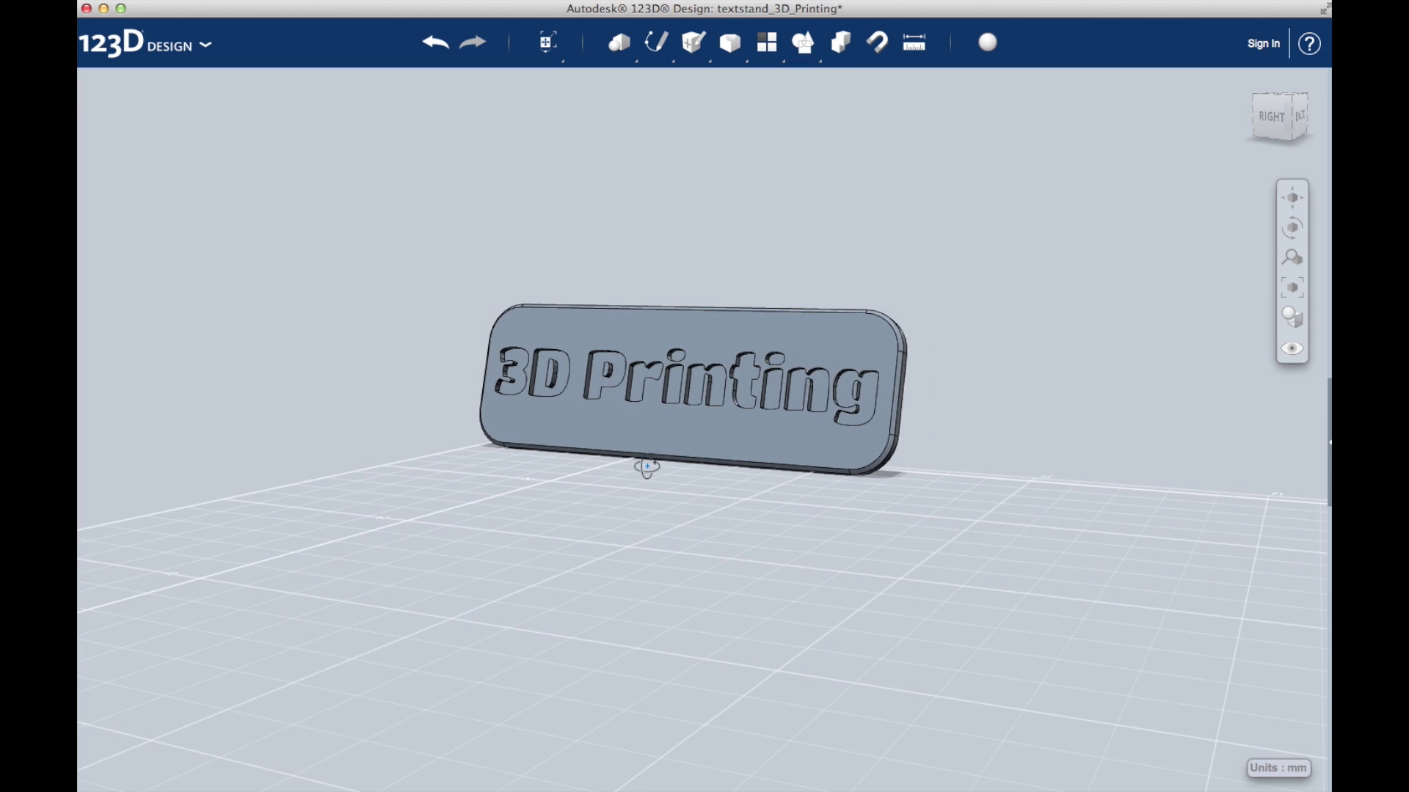
scroll(646, 465, up, 5)
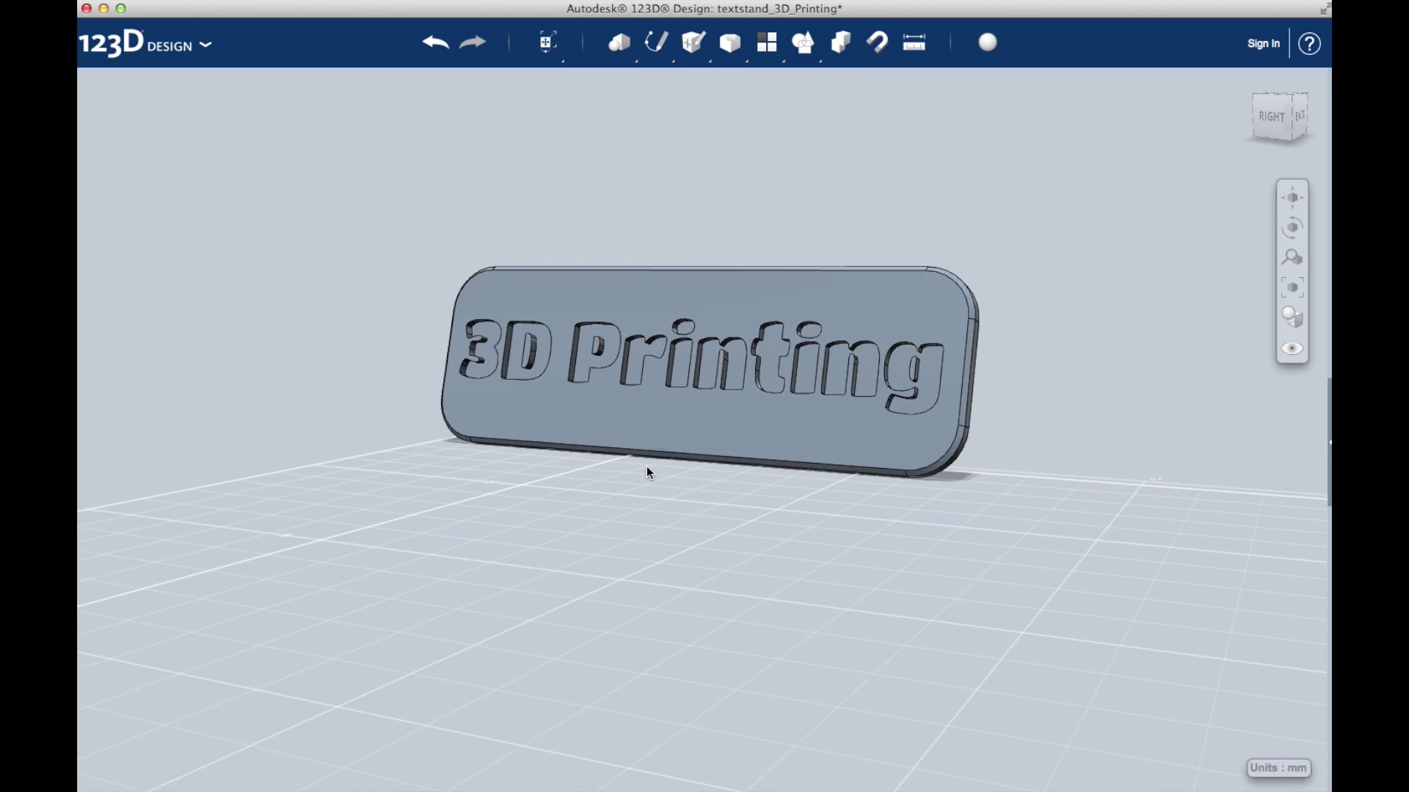
scroll(743, 339, up, 3)
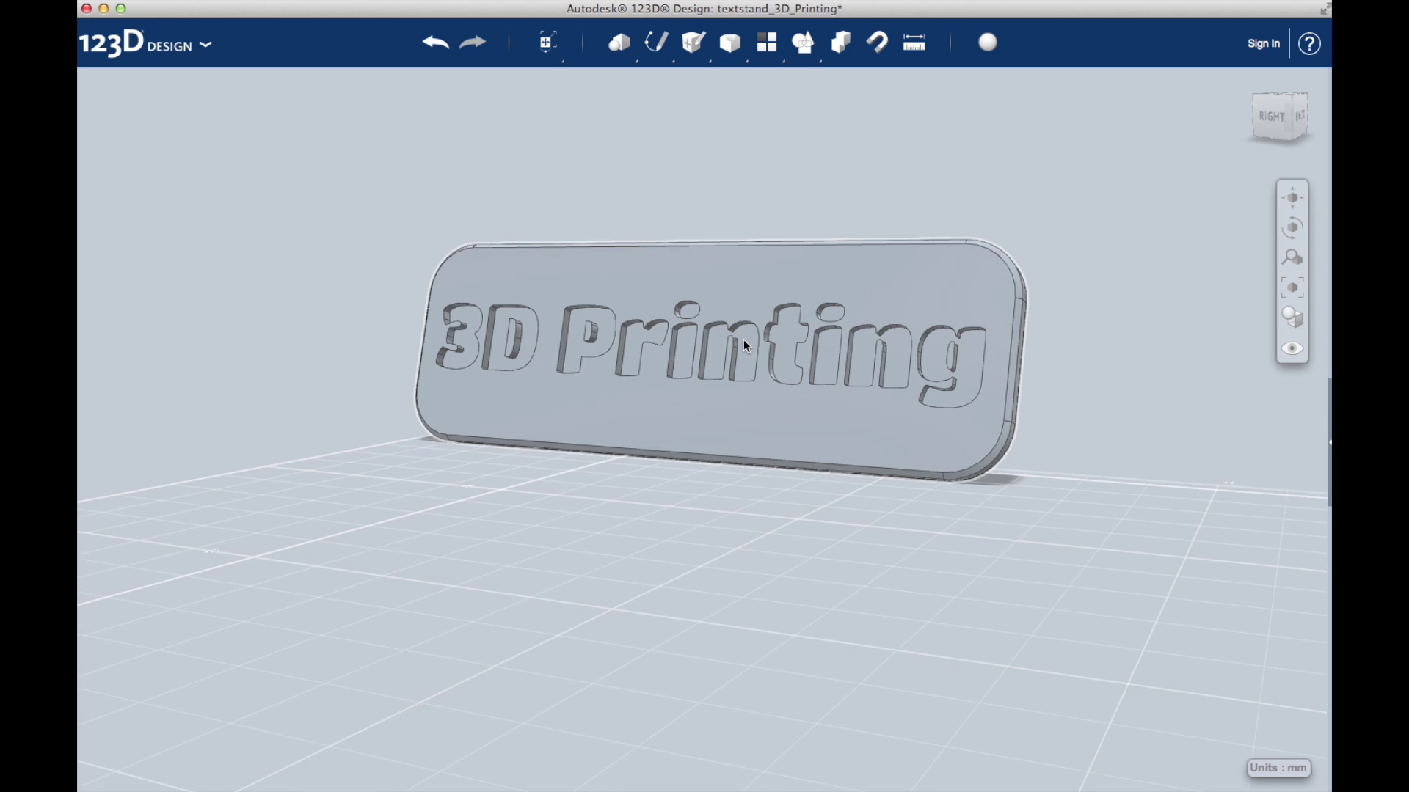
scroll(743, 337, up, 2)
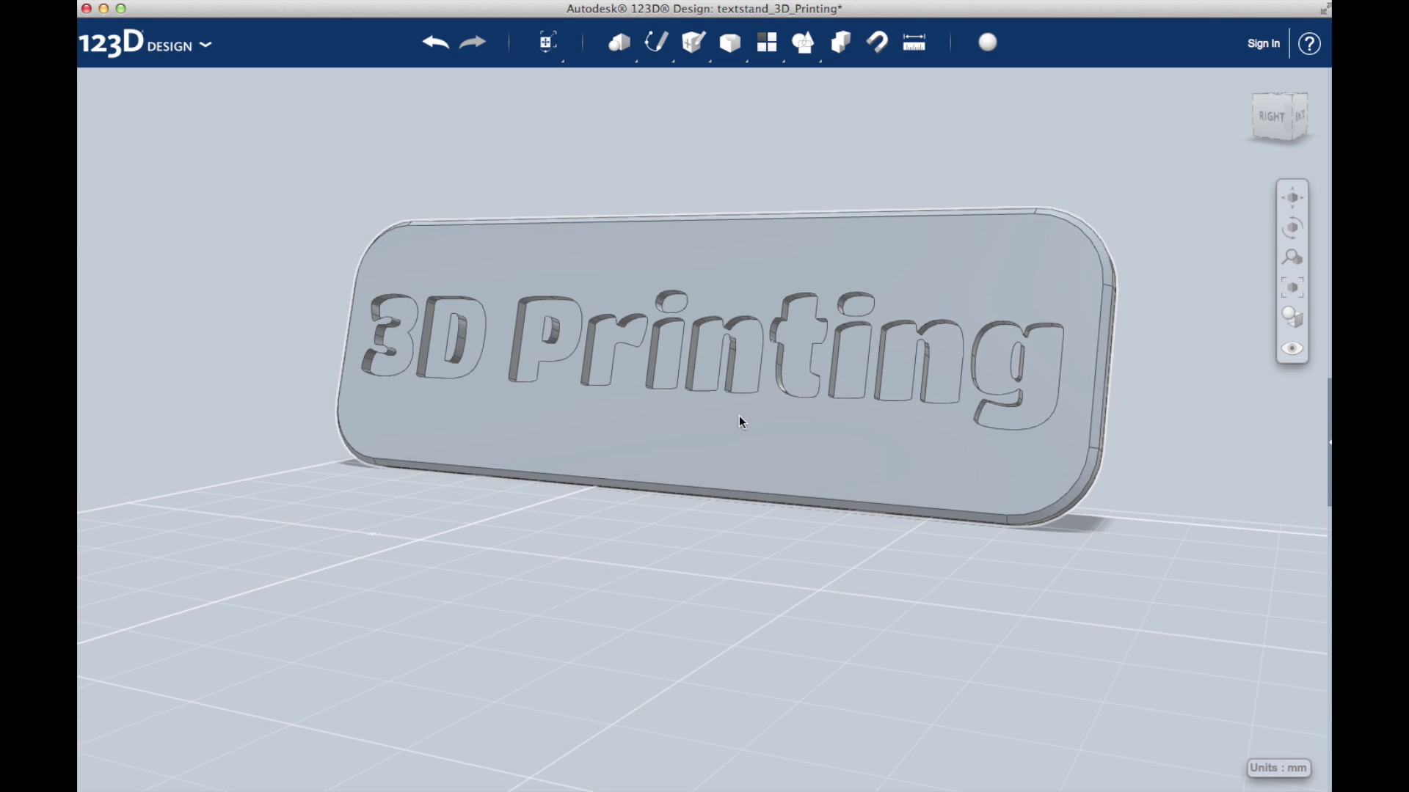
right_drag(719, 552, 741, 571)
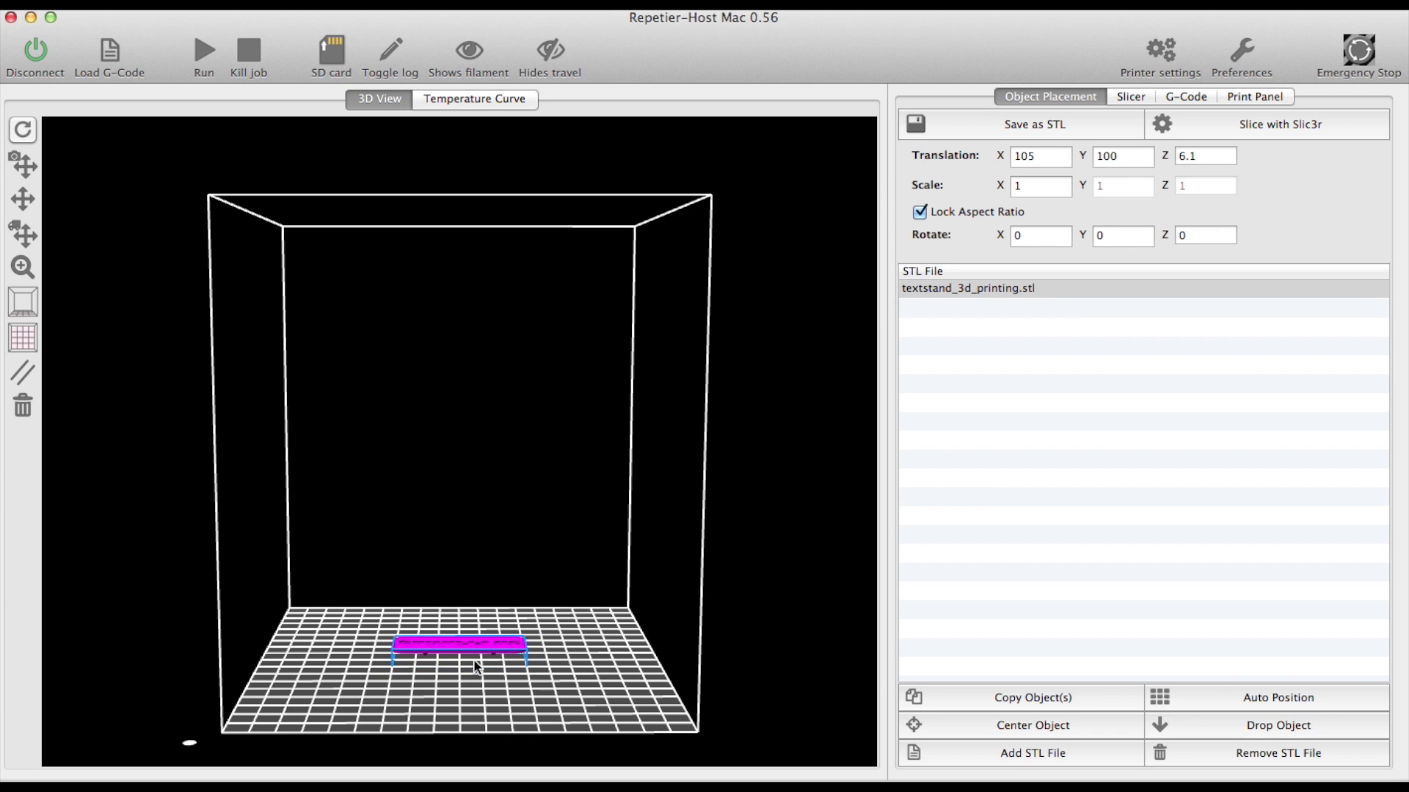
Step: Rotate the text plate 180° about Y and auto-position it on the bed
drag(473, 663, 475, 730)
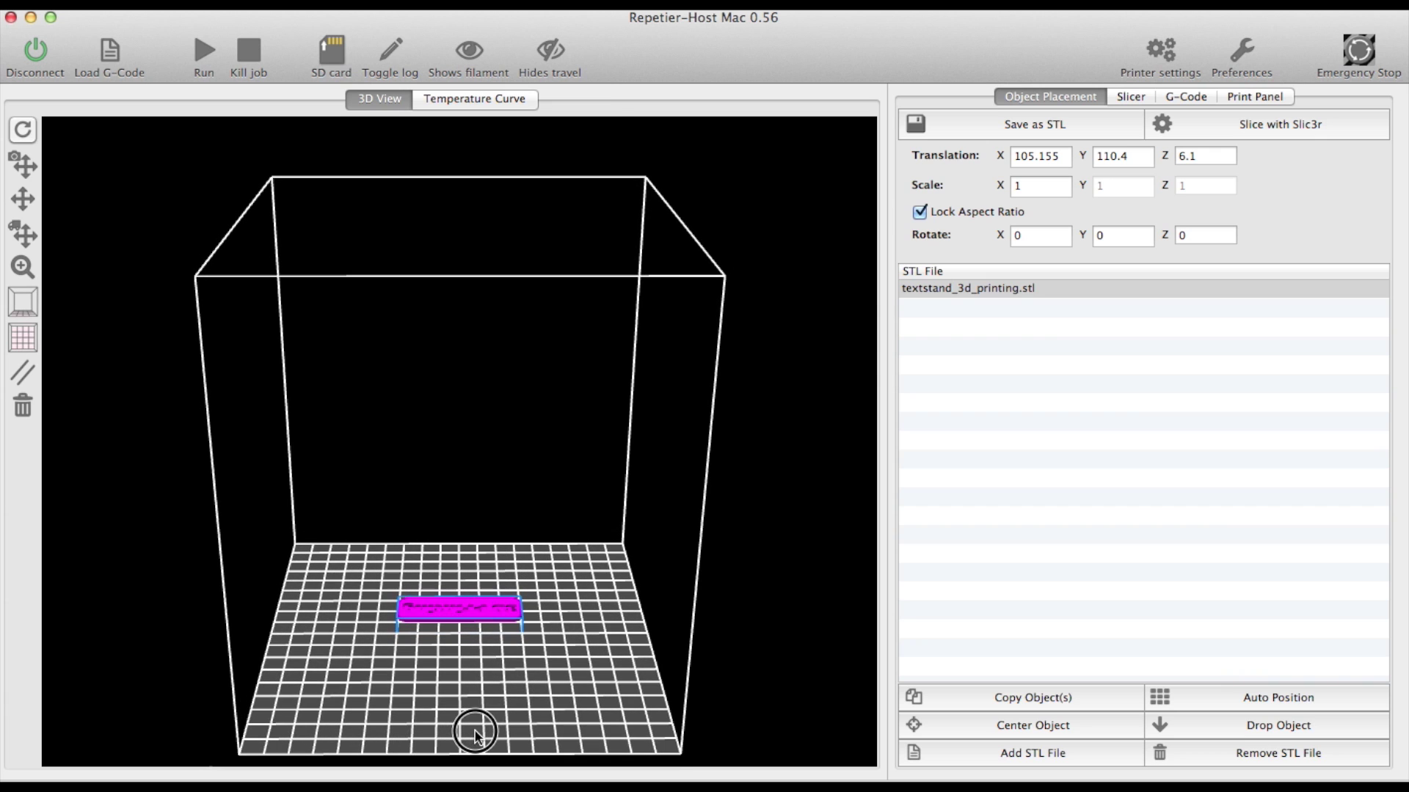
click(1101, 235)
click(1075, 235)
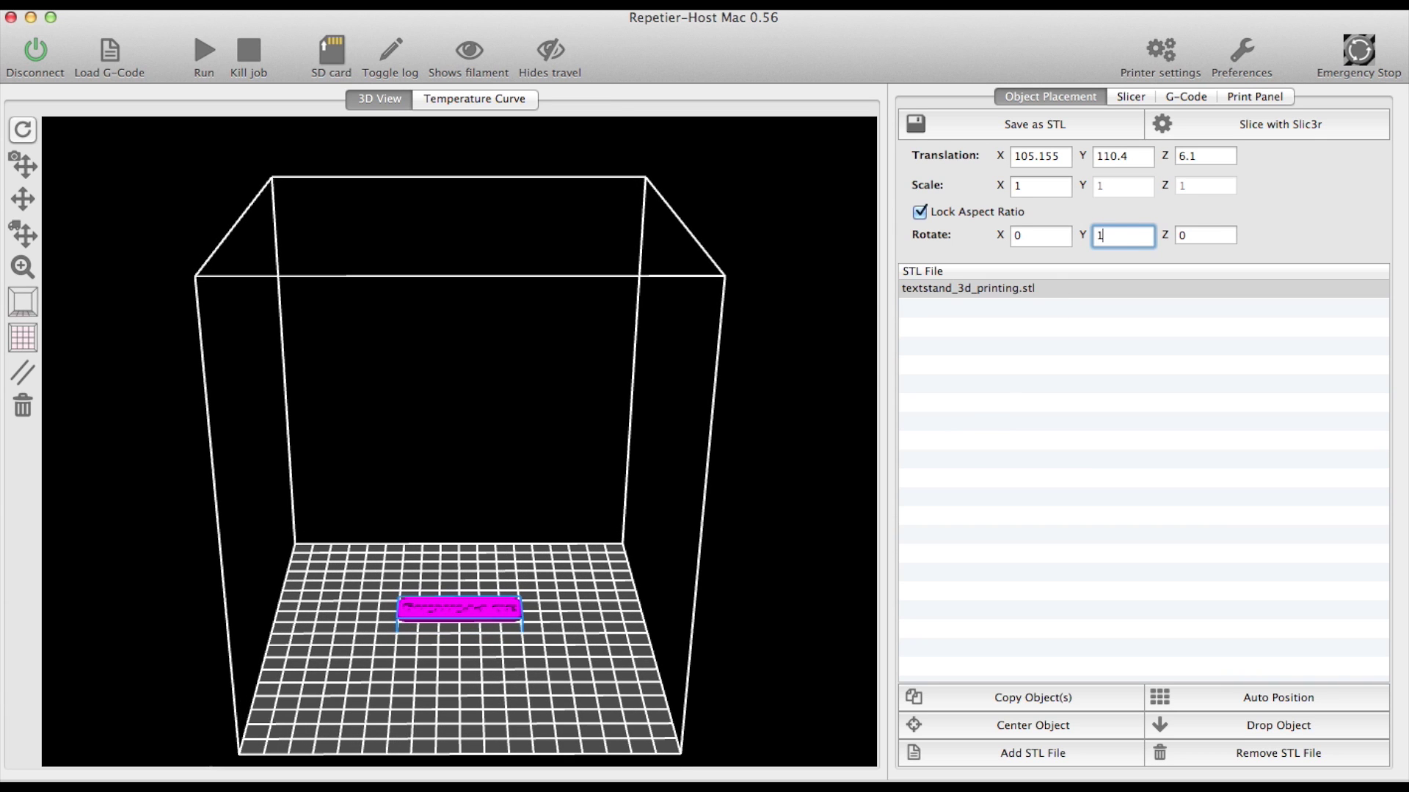
key(Return)
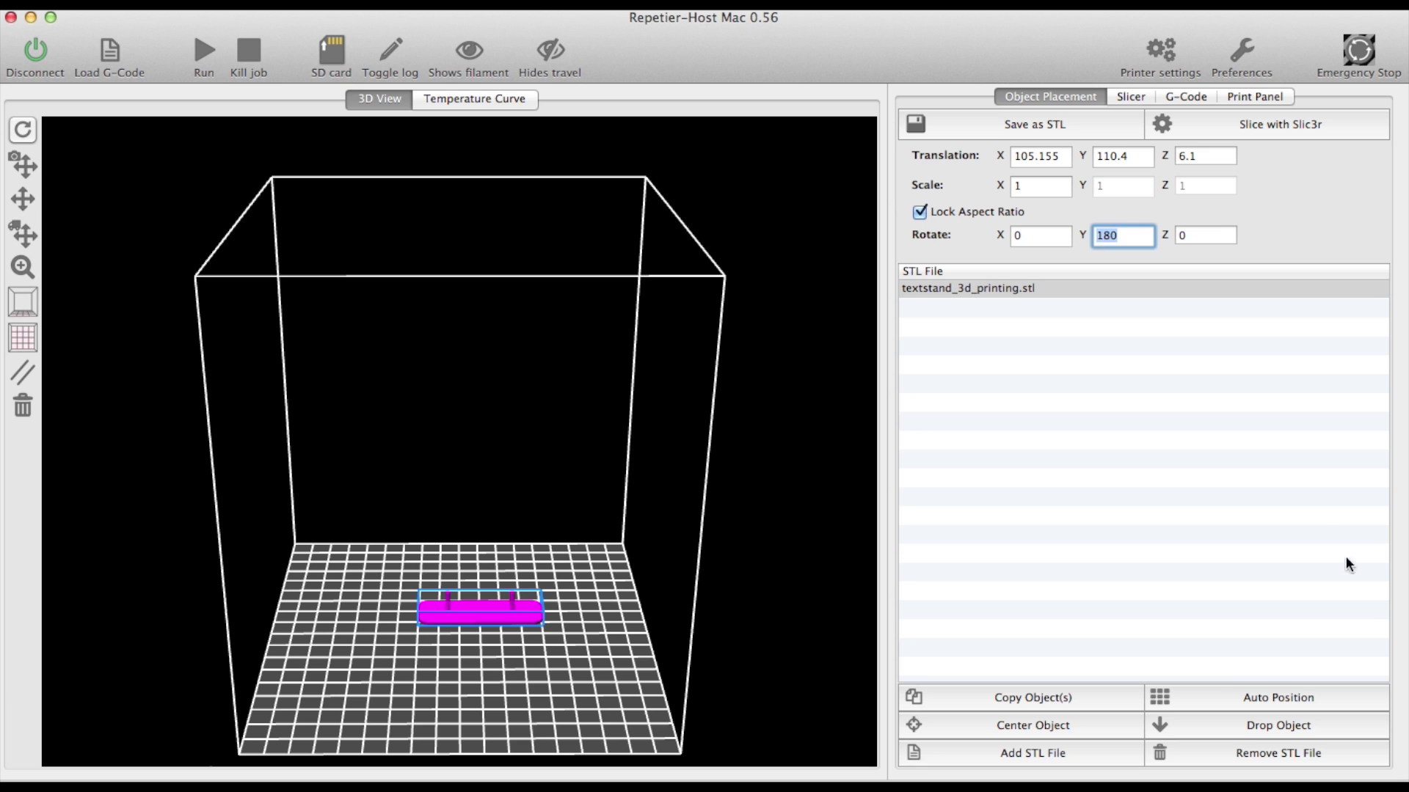
click(1296, 700)
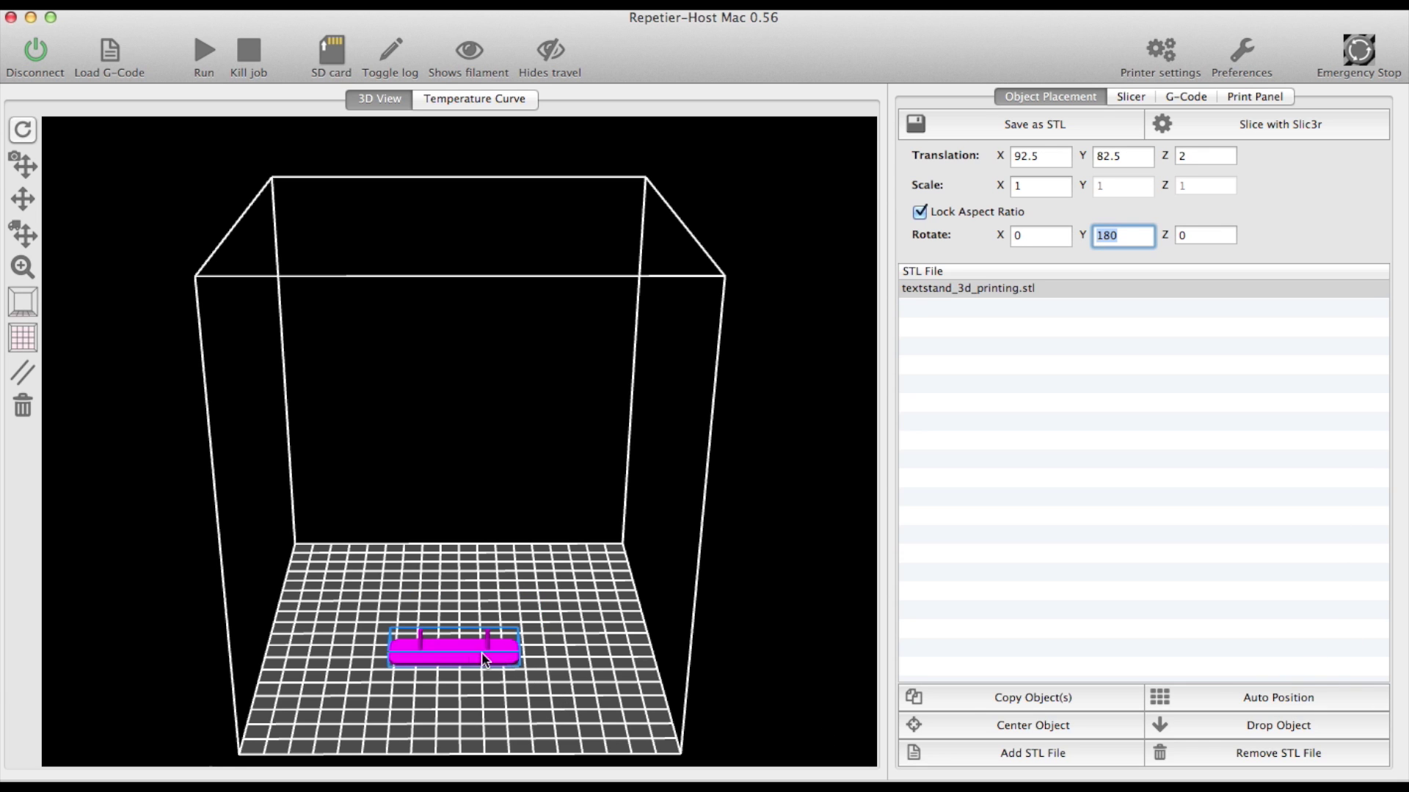
Step: Move the plate to the bed's front edge at X 91.909, Y 29.671, Z 2
drag(485, 659, 461, 719)
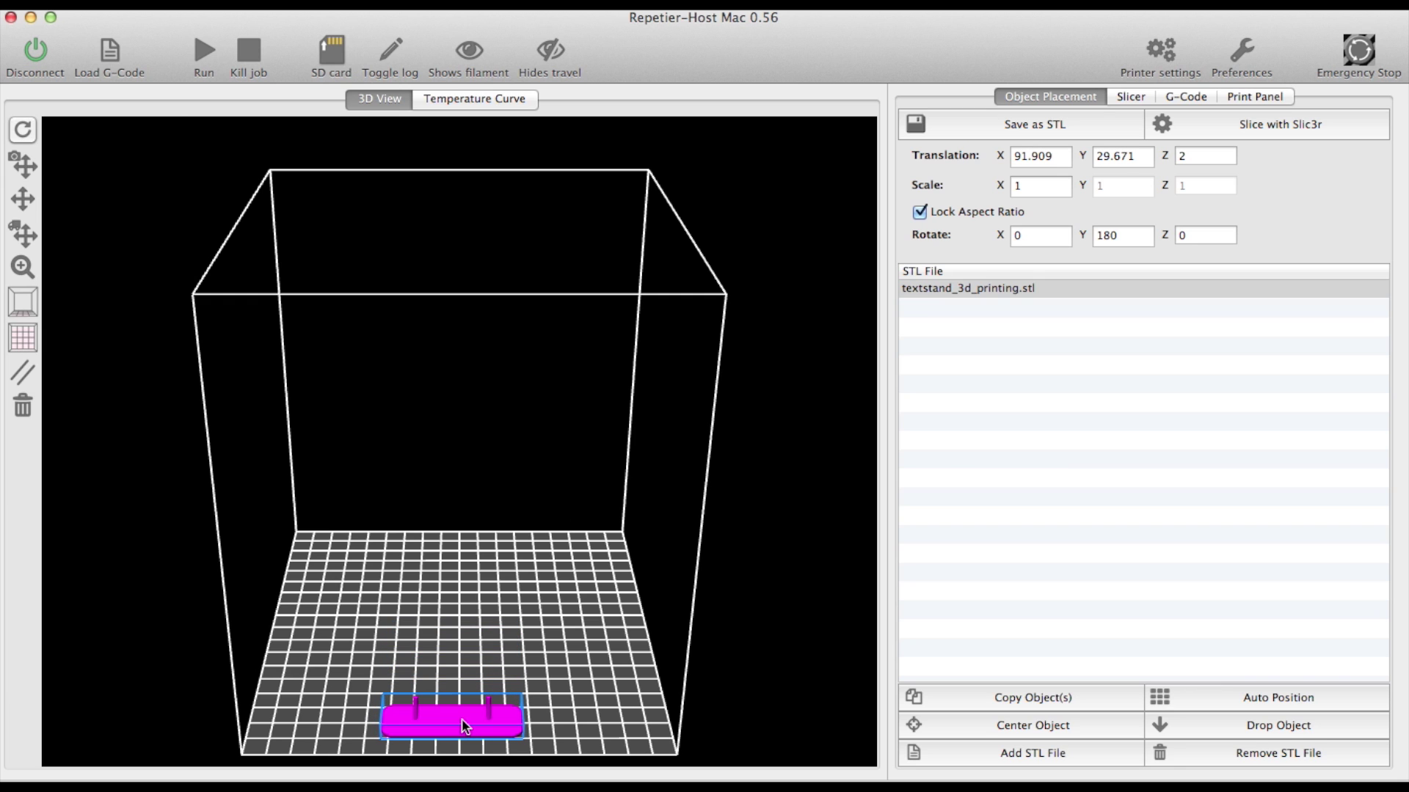
scroll(461, 726, up, 2)
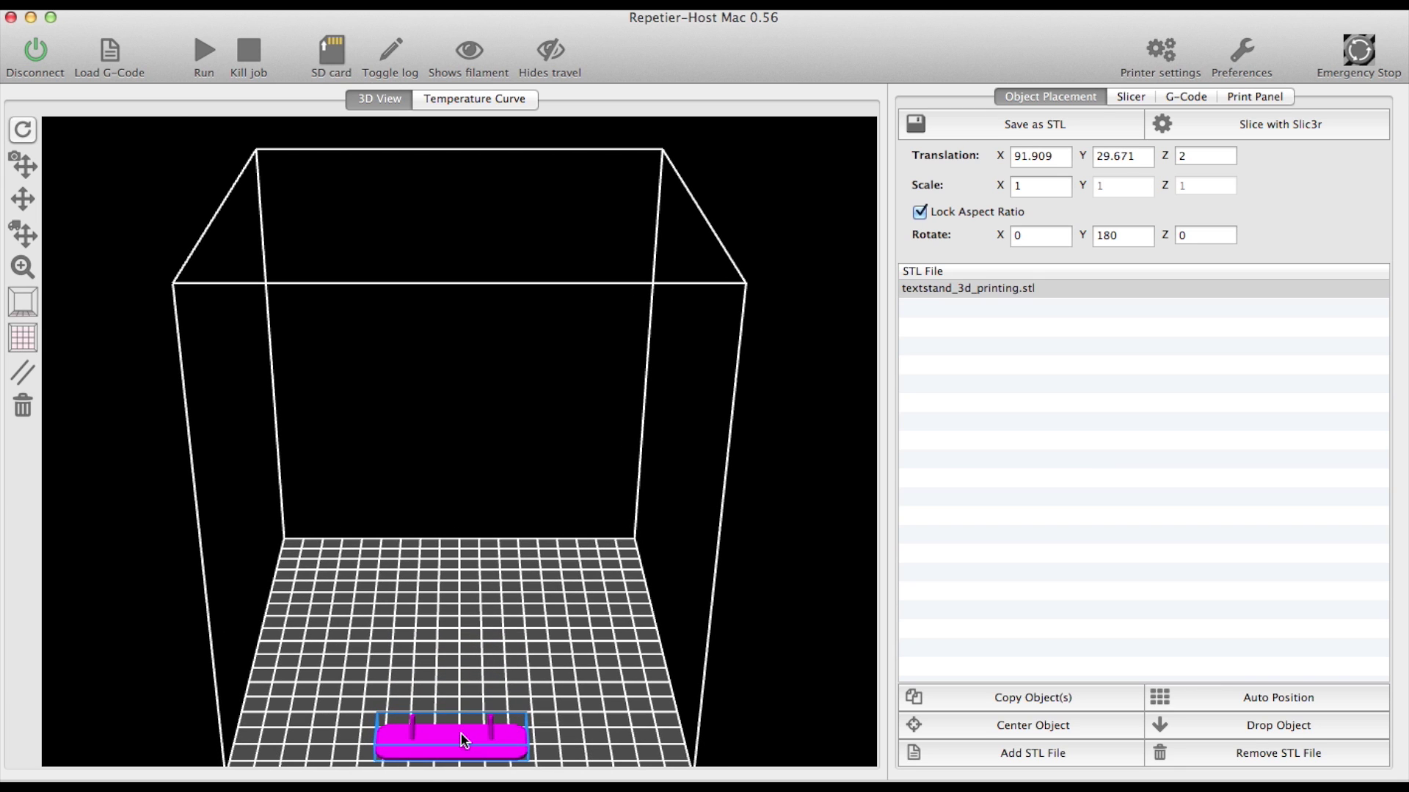
click(22, 198)
drag(443, 601, 462, 236)
scroll(471, 482, up, 5)
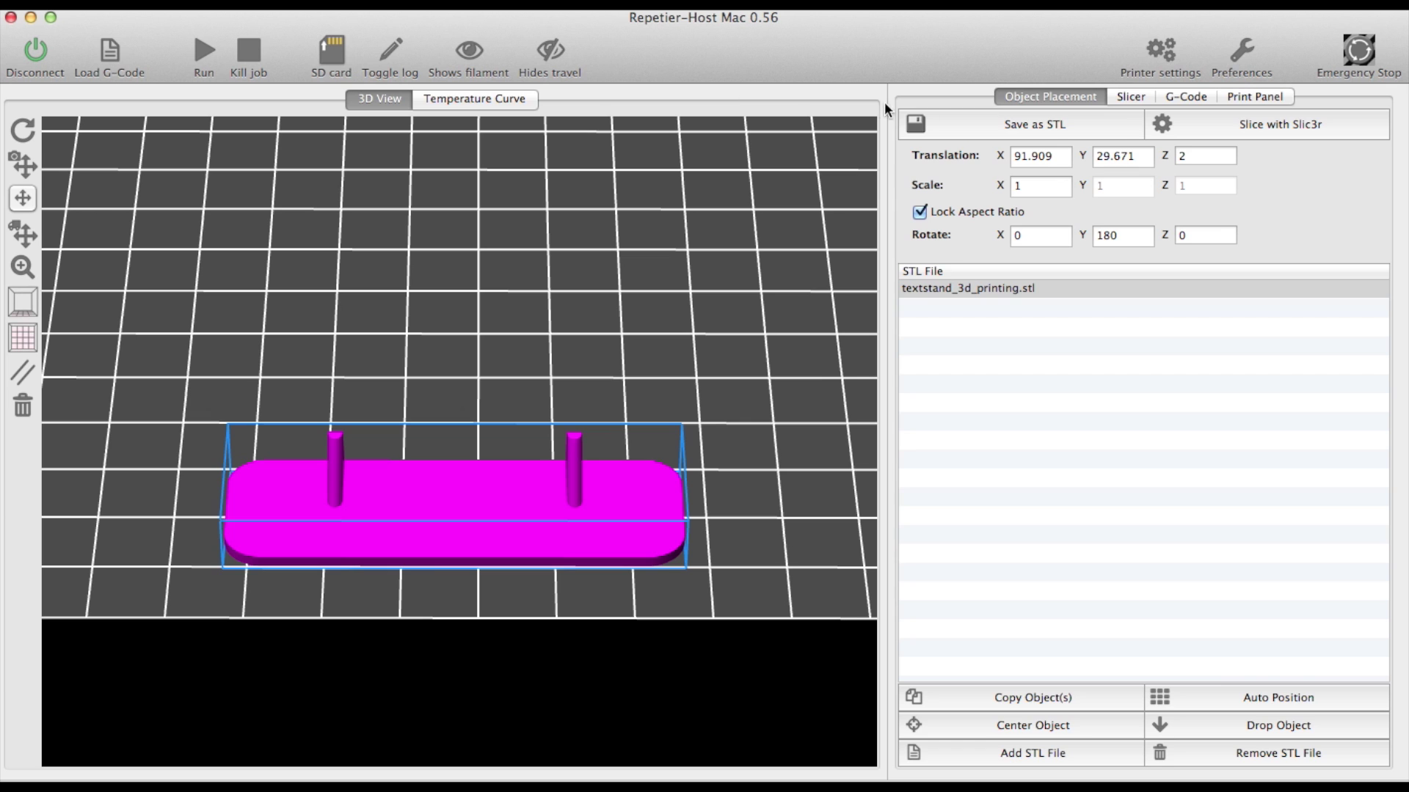
Step: Slice the flipped plate with Slic3r and preview the complete 27-layer toolpath with skirt
click(1128, 96)
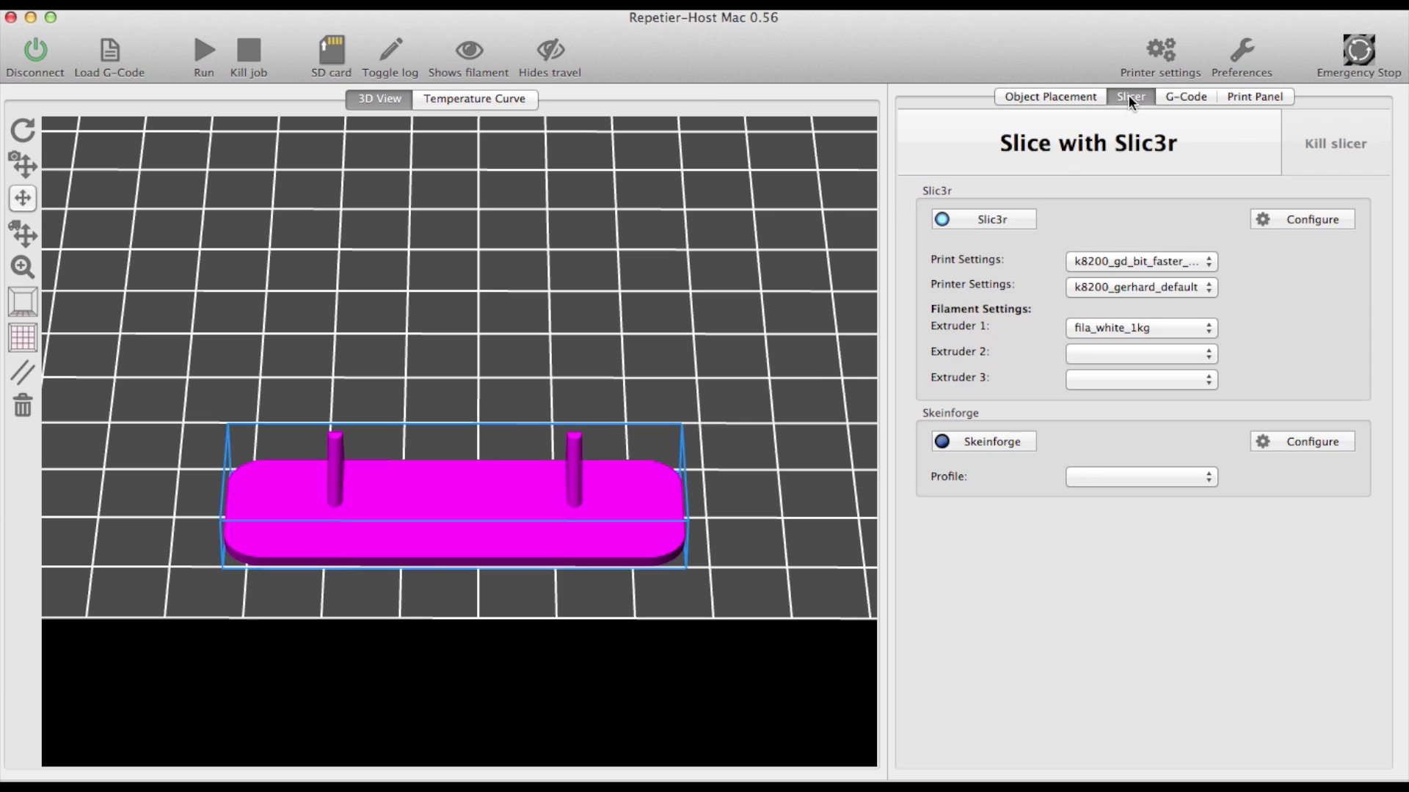
click(1115, 143)
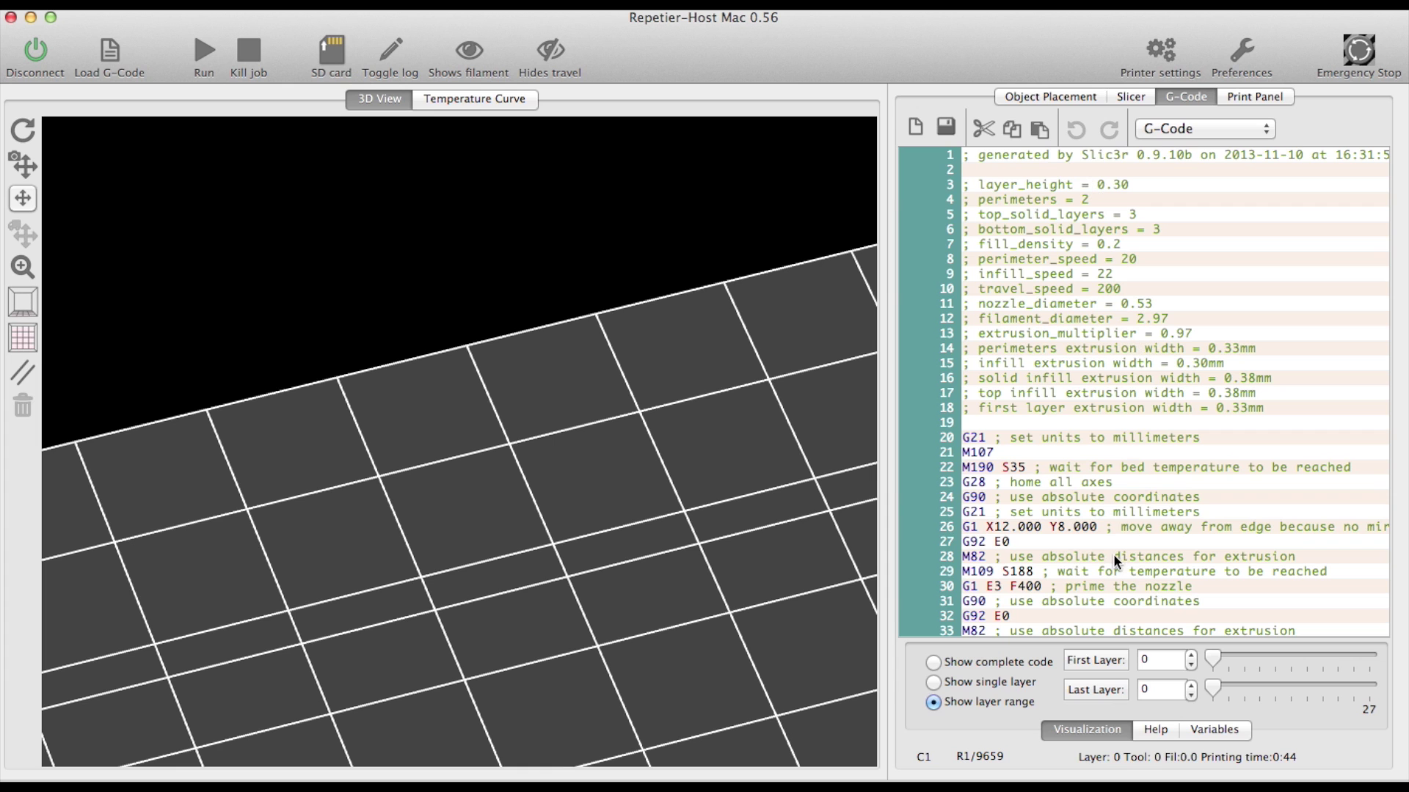
click(957, 658)
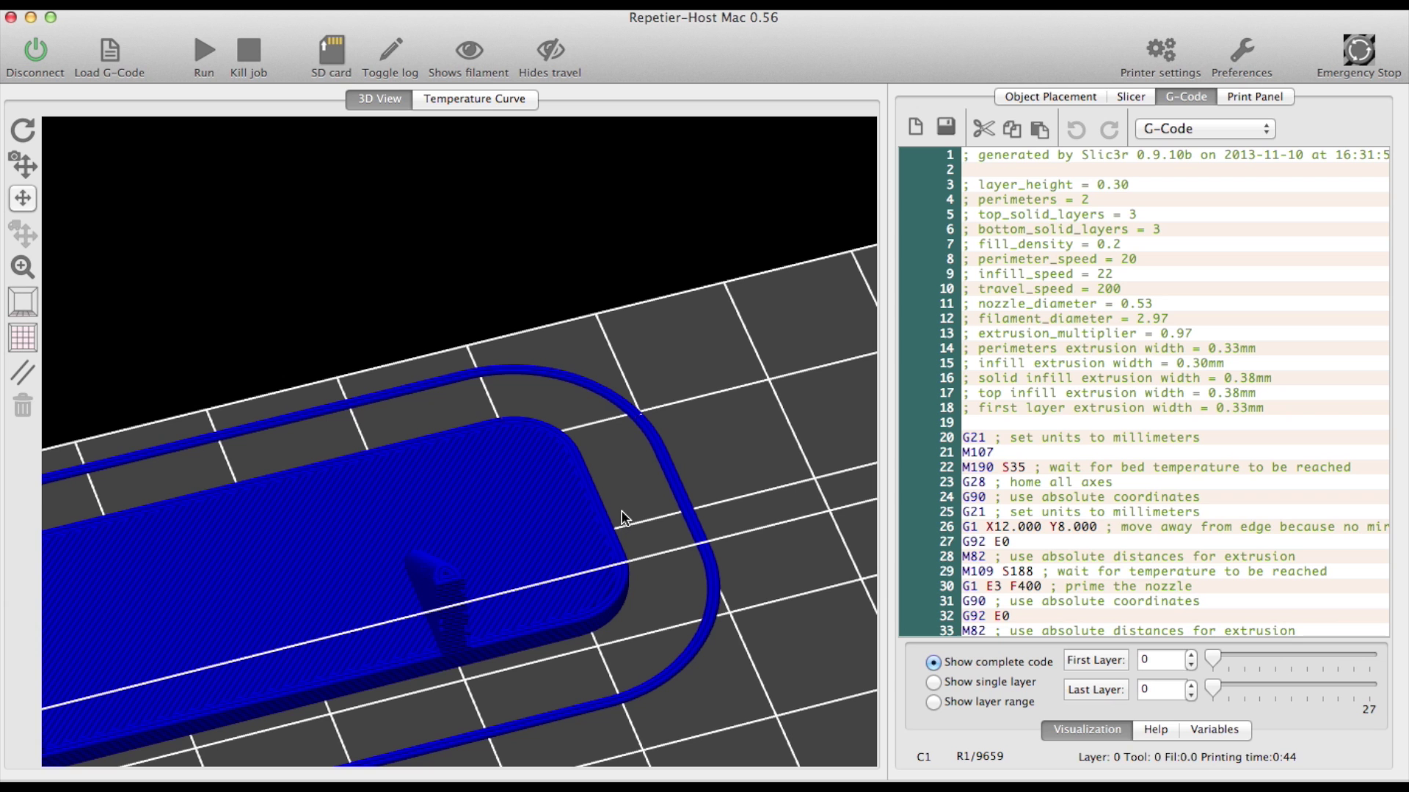
drag(645, 497, 843, 371)
drag(466, 482, 655, 375)
scroll(564, 392, down, 5)
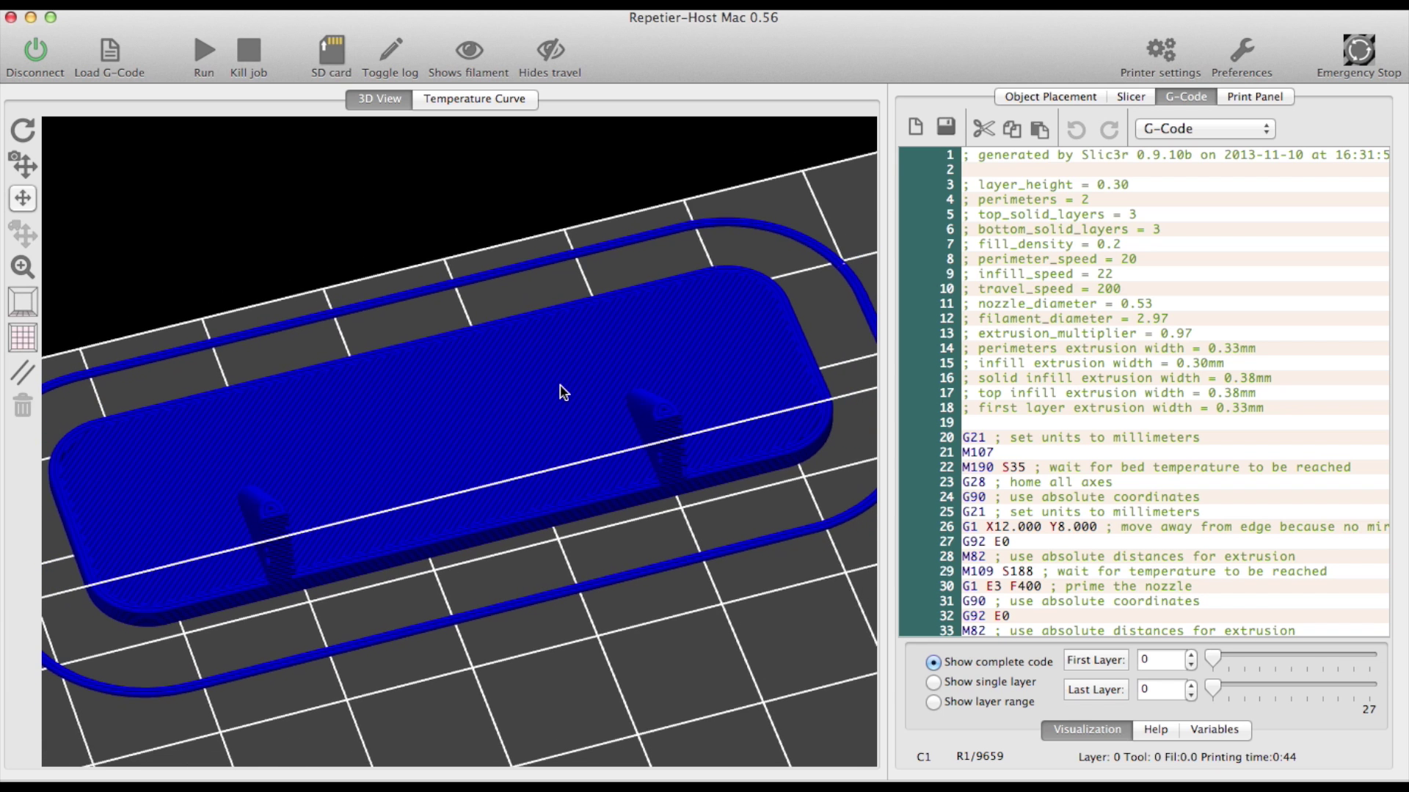
Step: Restrict the toolpath preview to a layer range, stepping the last layer from 1 to 4
click(933, 704)
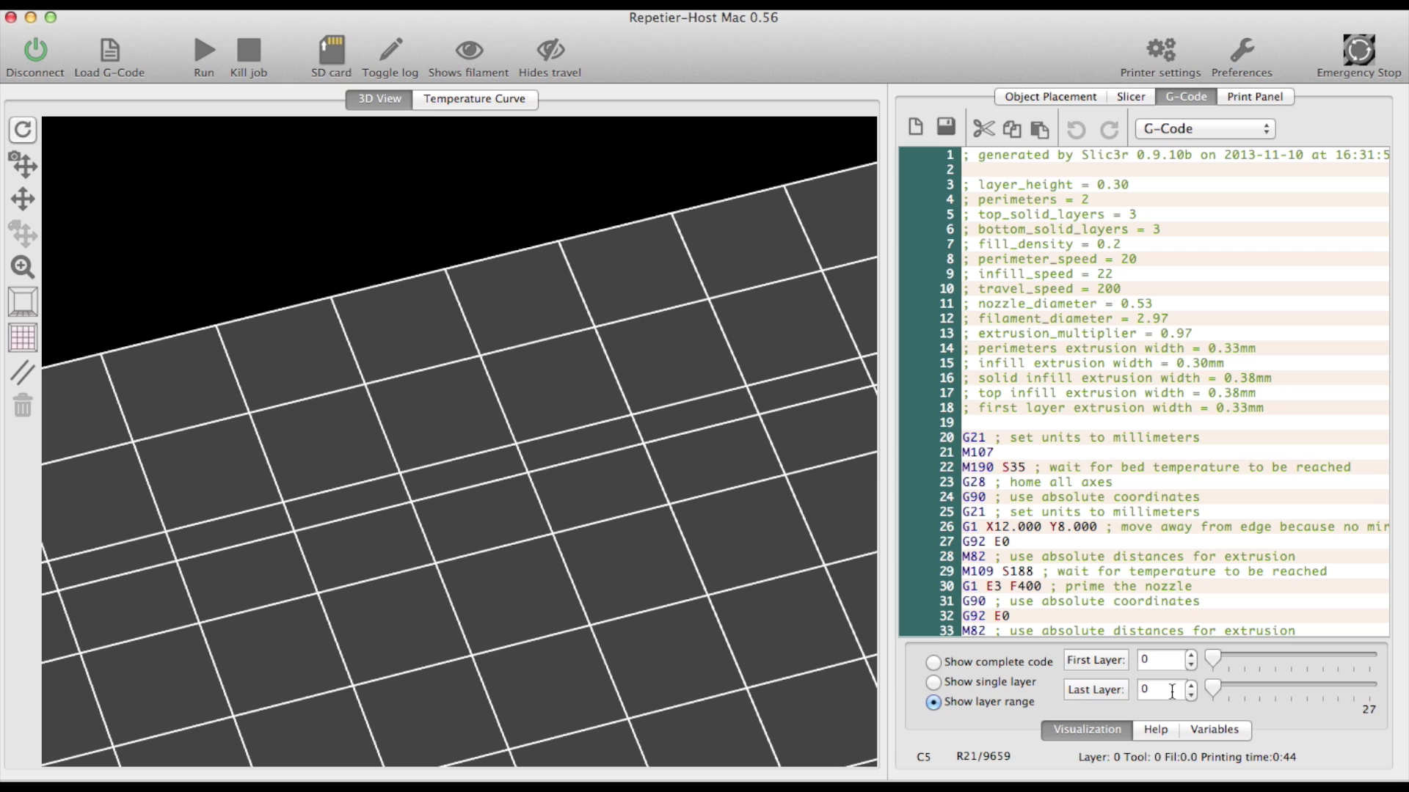
click(1190, 687)
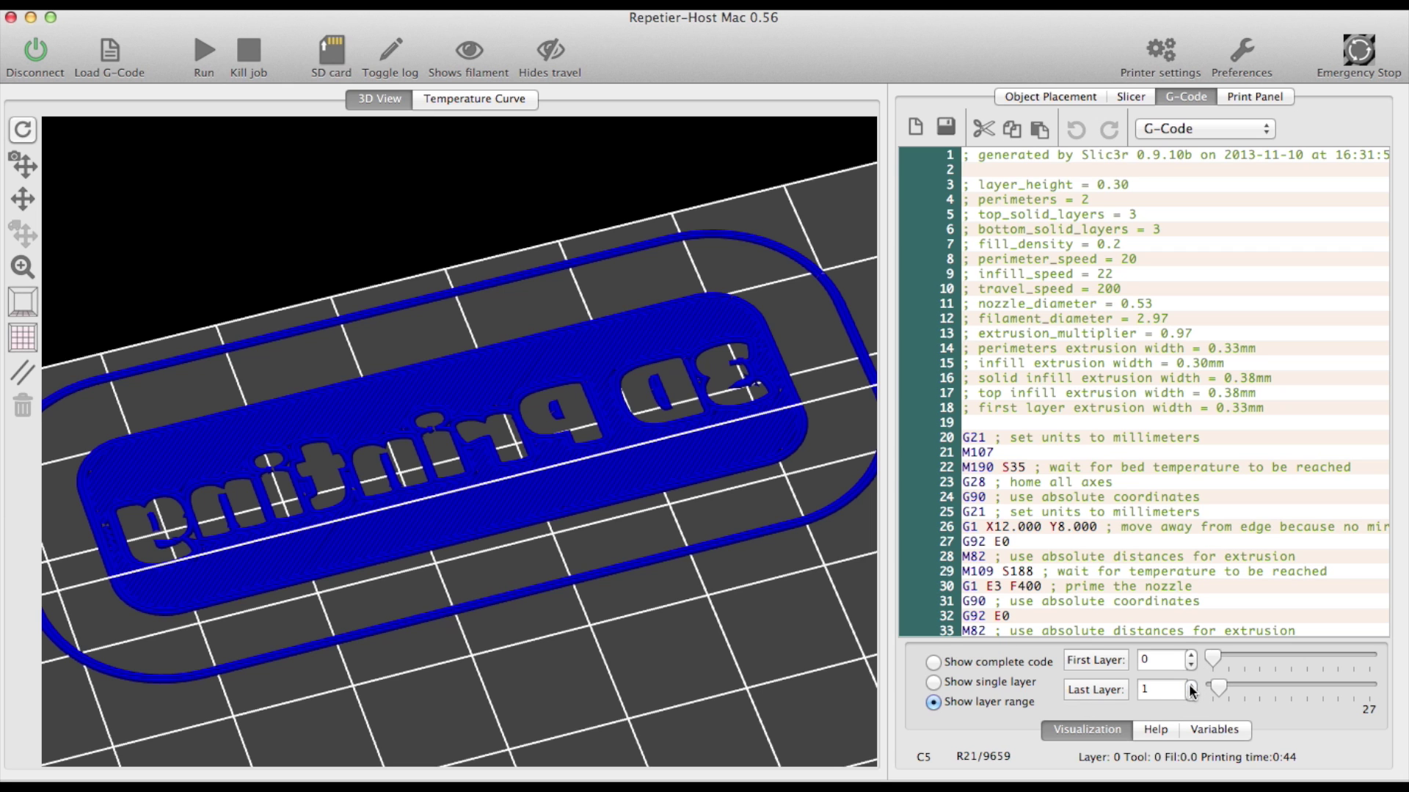
click(1190, 687)
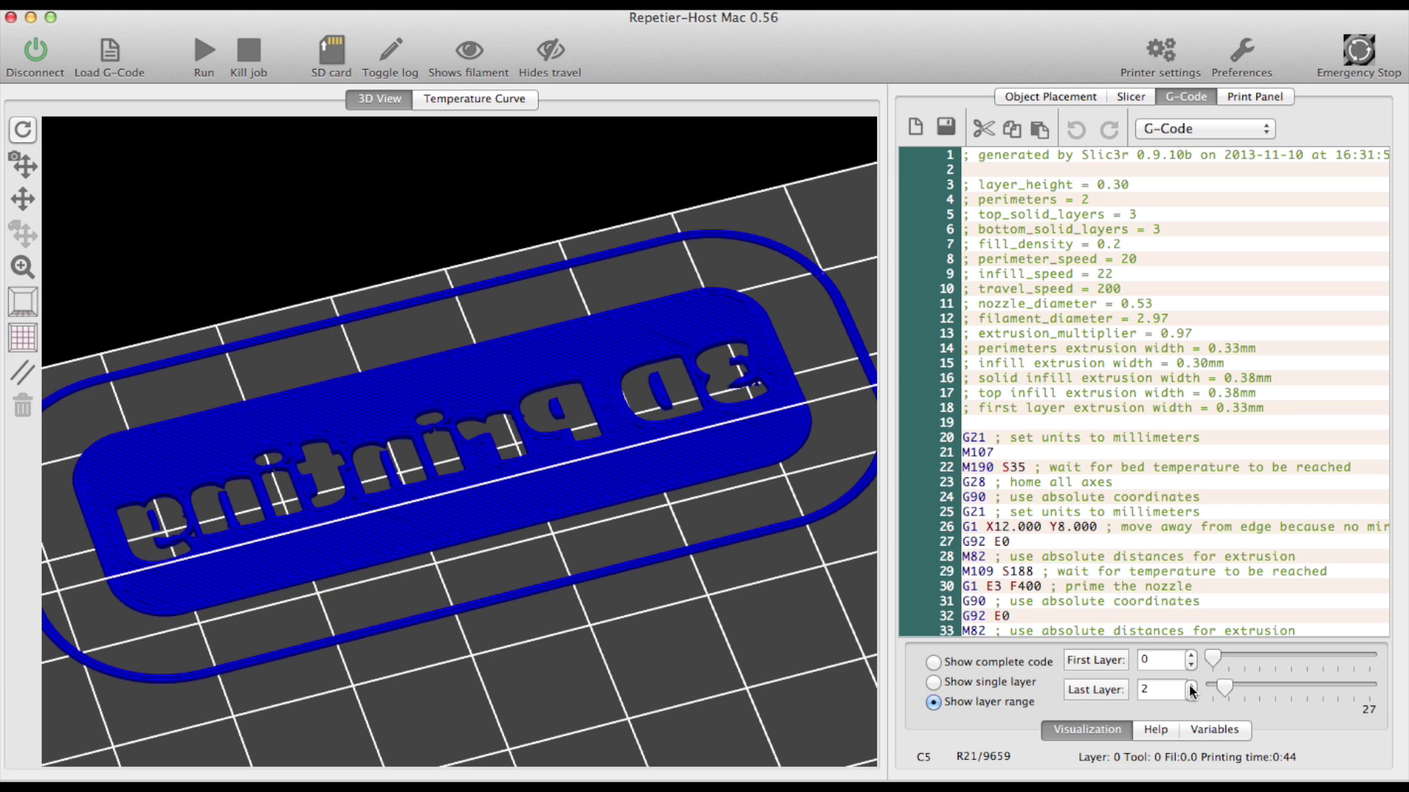
click(1190, 687)
click(1190, 687)
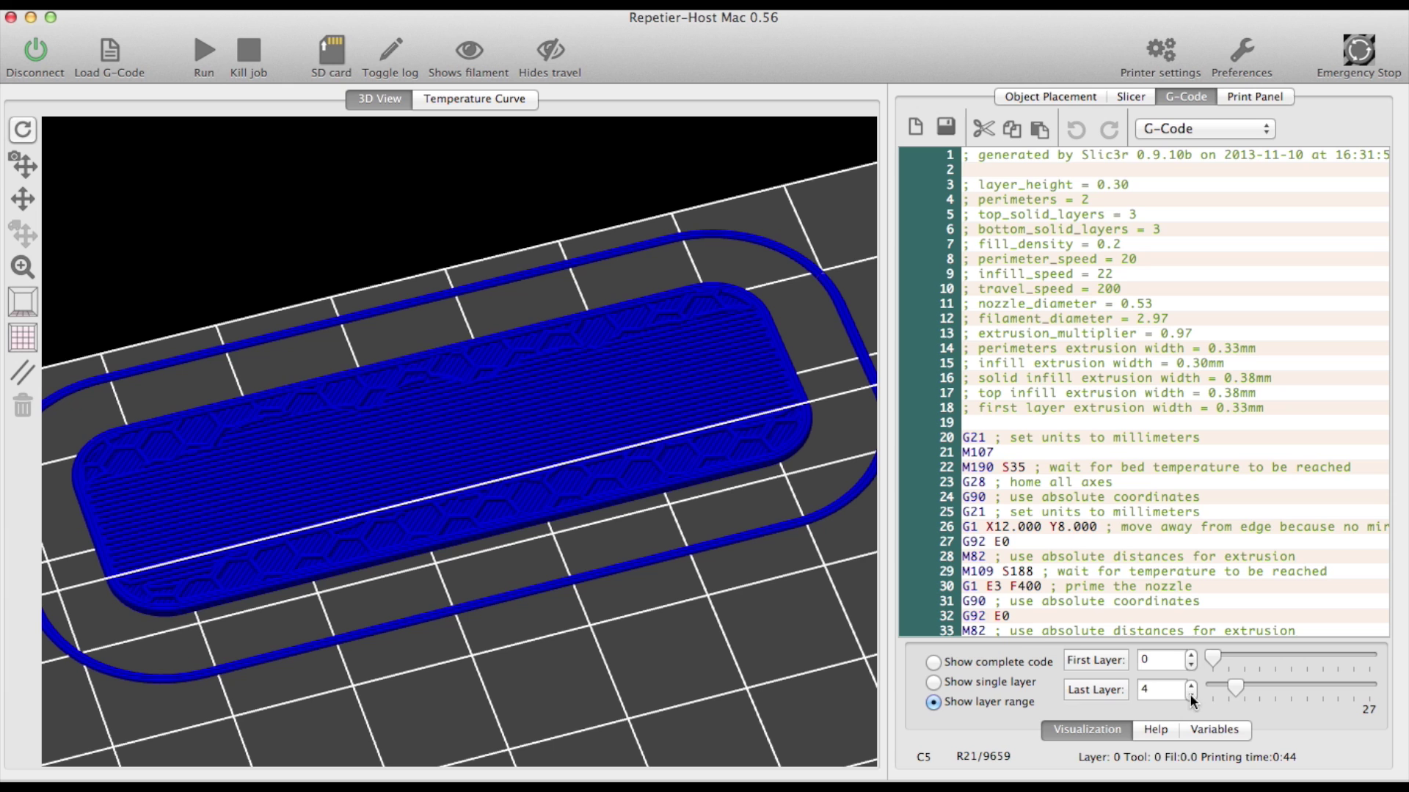
Step: Compare layer 3's exposed lettering with layers 0–4 ending on solid infill
click(1190, 696)
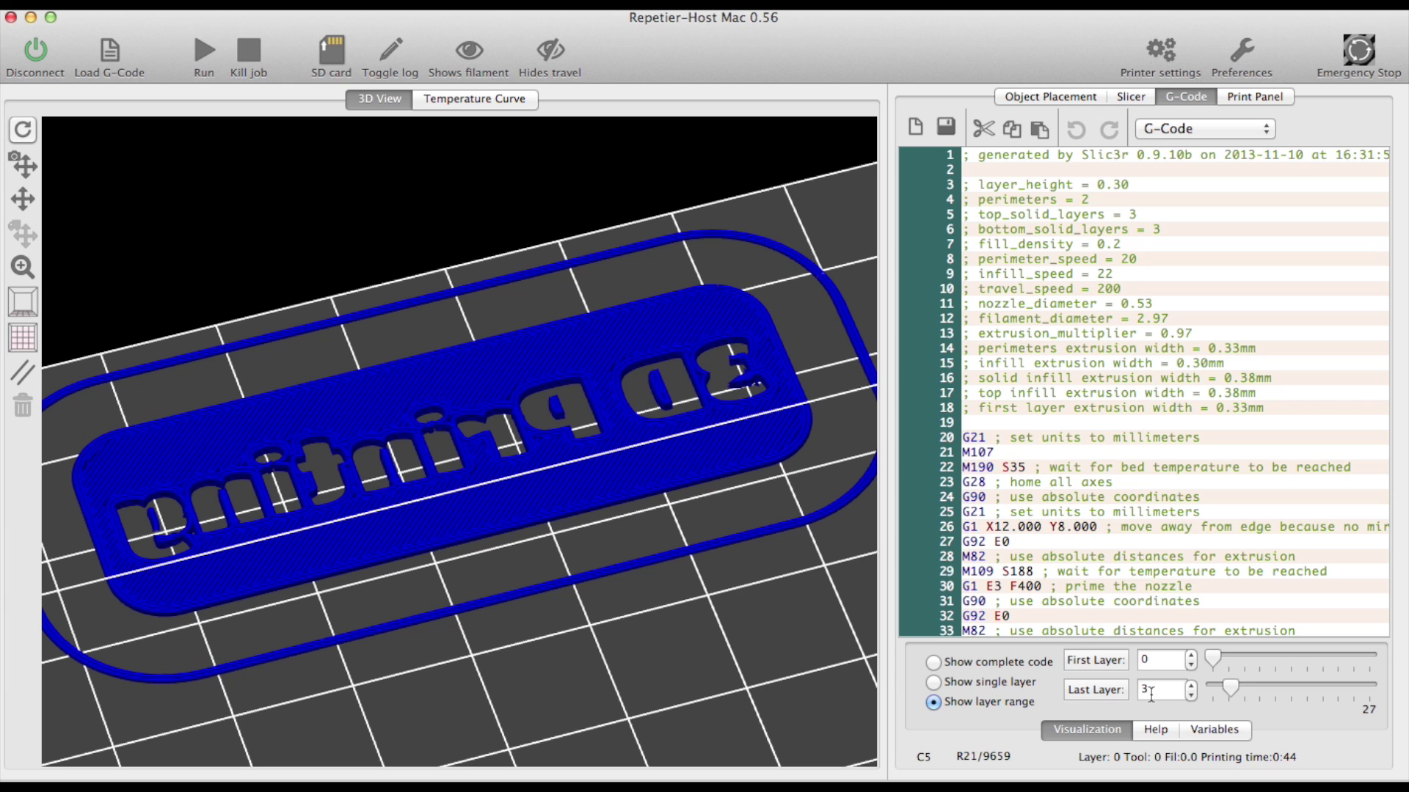
click(1152, 691)
click(1190, 686)
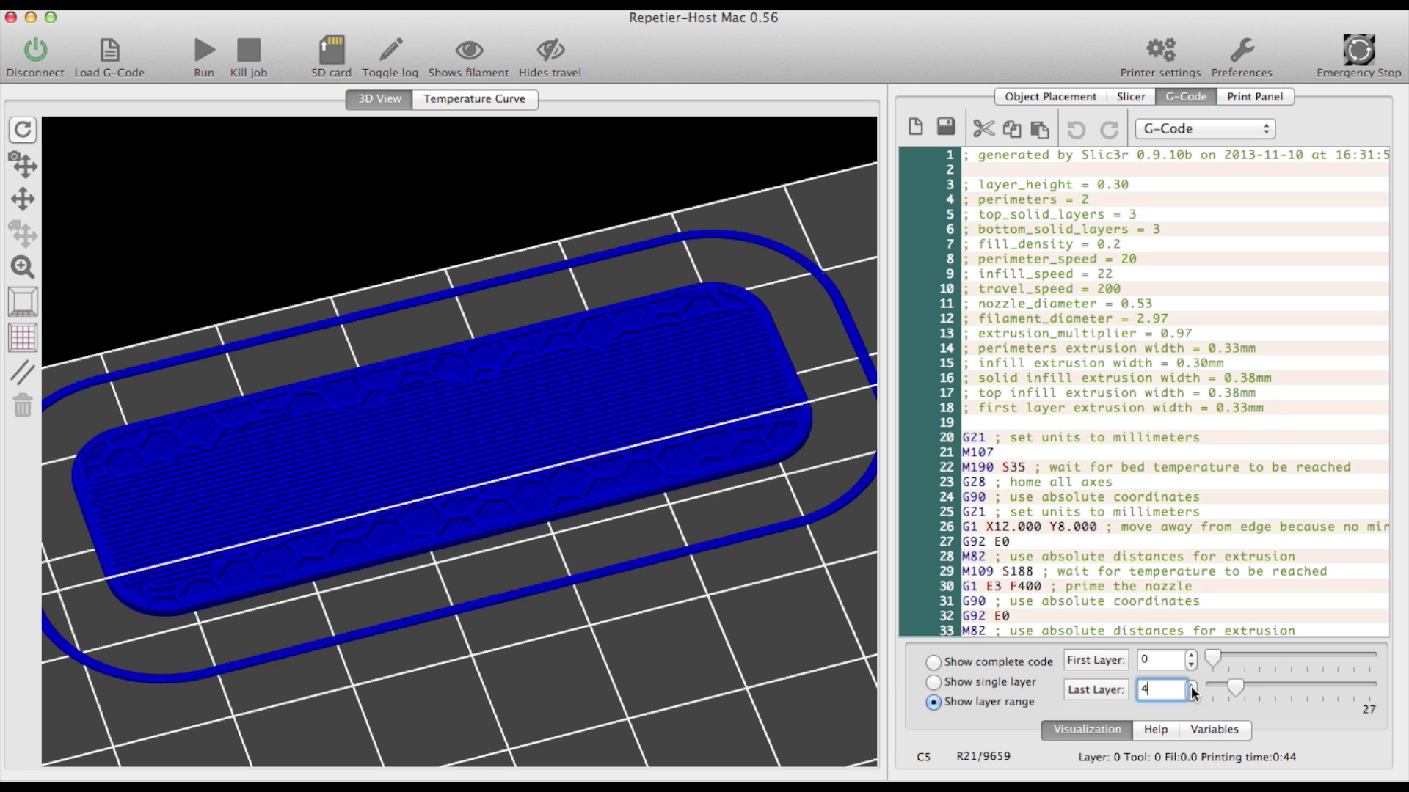
click(1022, 531)
scroll(1040, 543, down, 6)
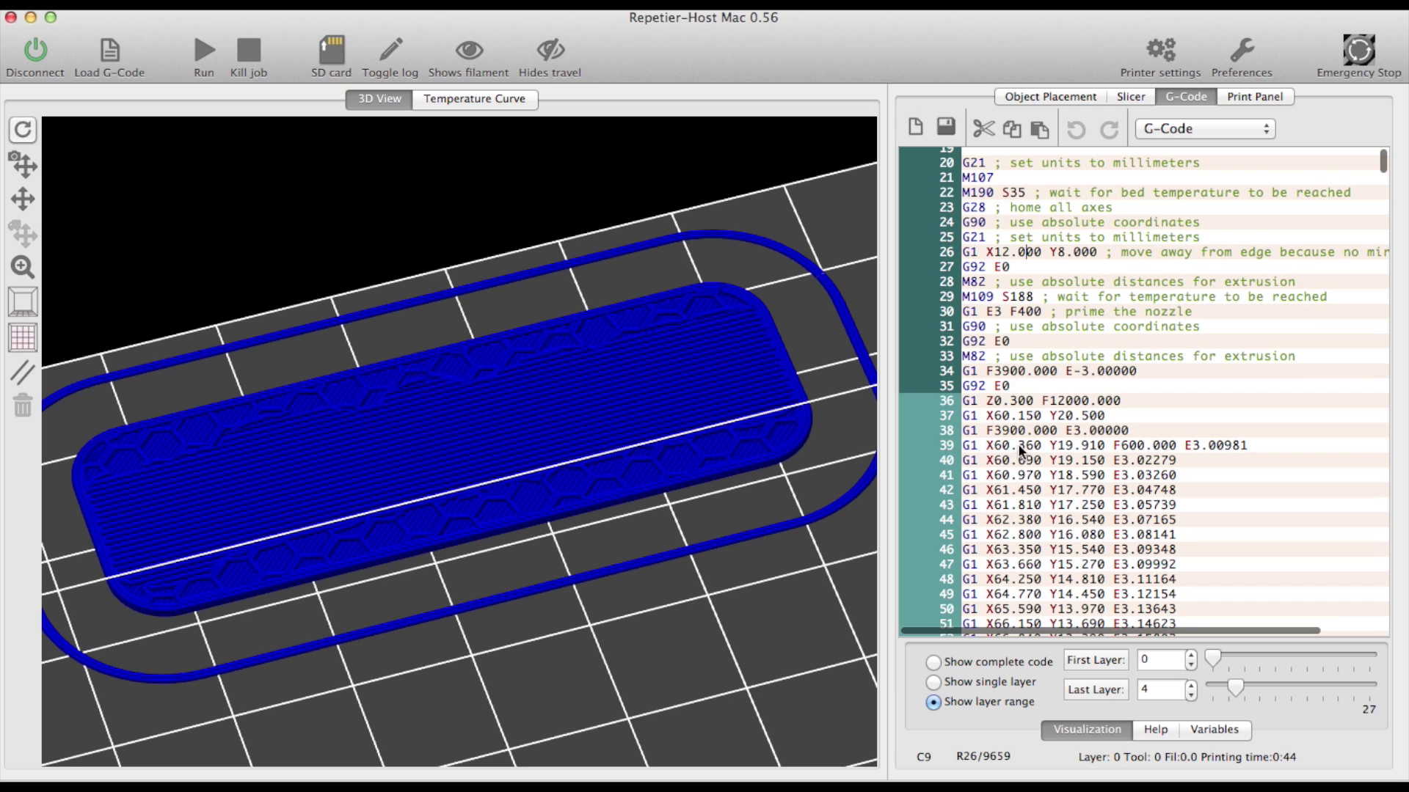
click(1009, 442)
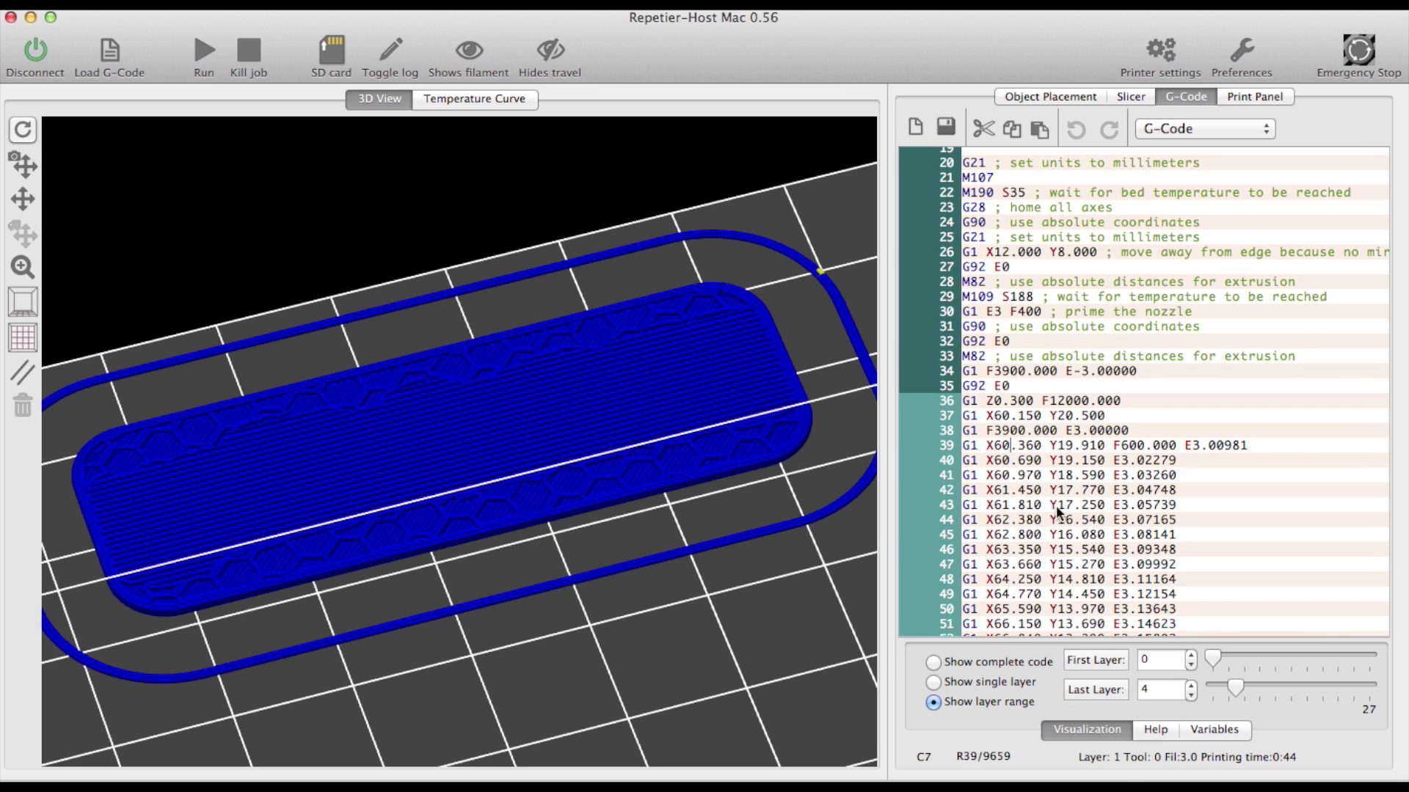
scroll(1059, 512, down, 7)
scroll(1061, 513, down, 20)
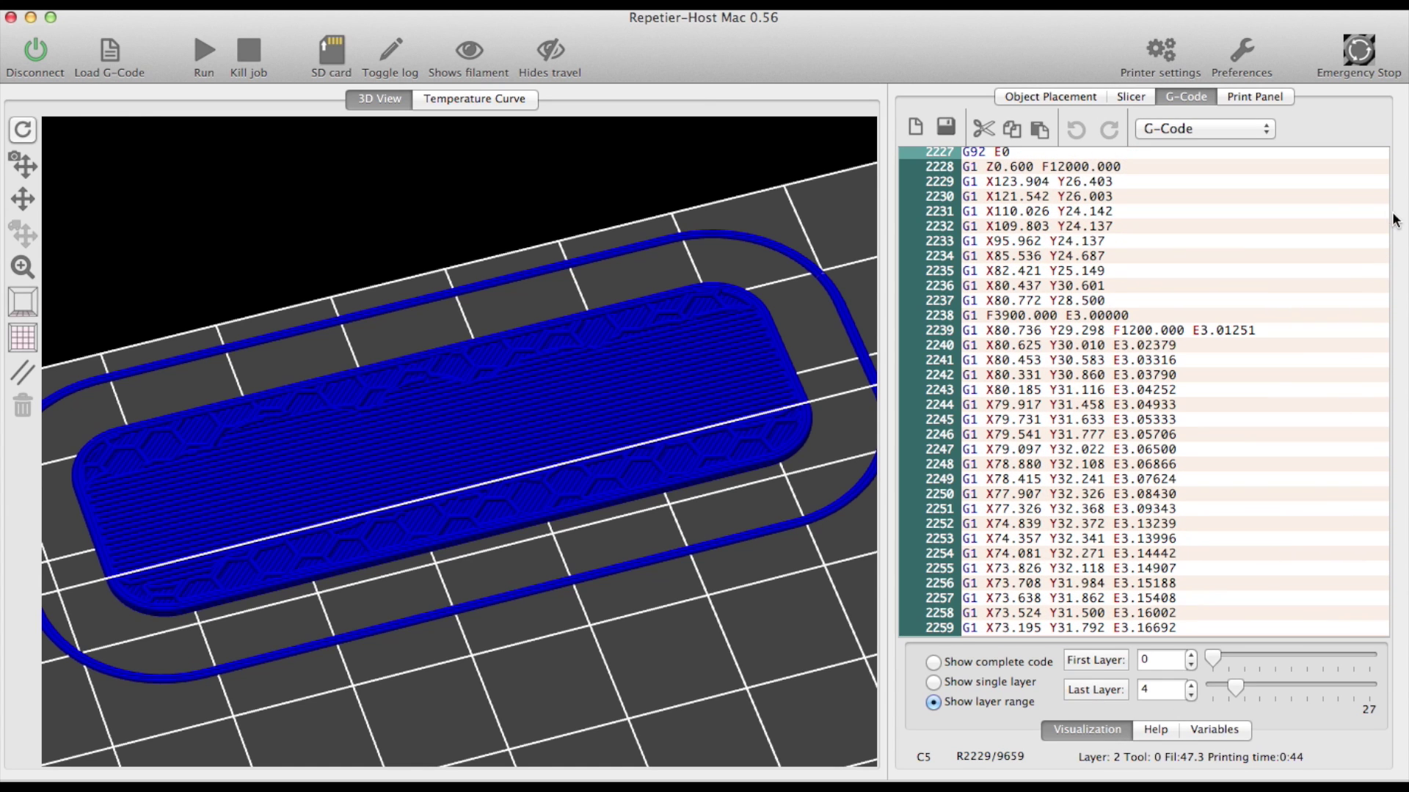
scroll(1322, 255, down, 3)
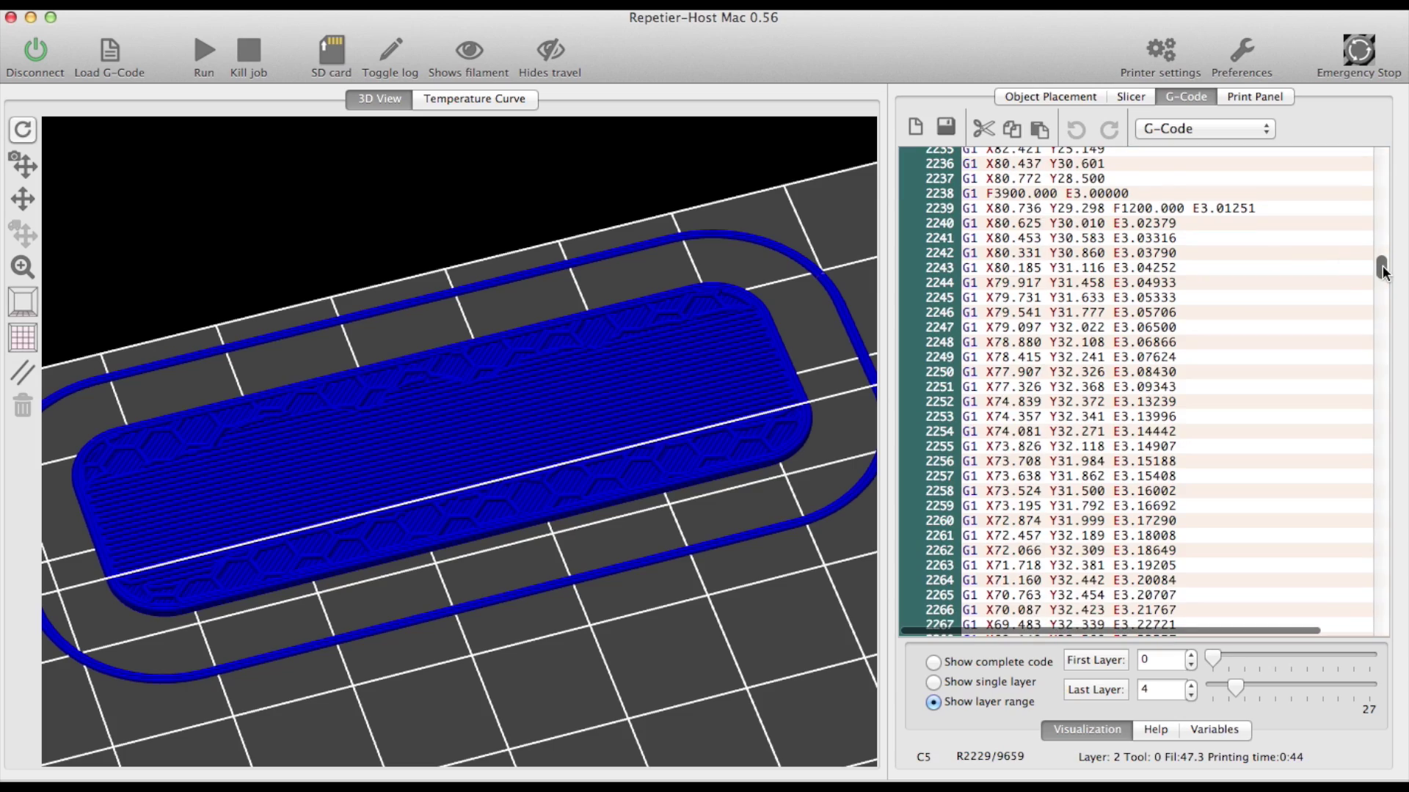
drag(1382, 267, 1384, 445)
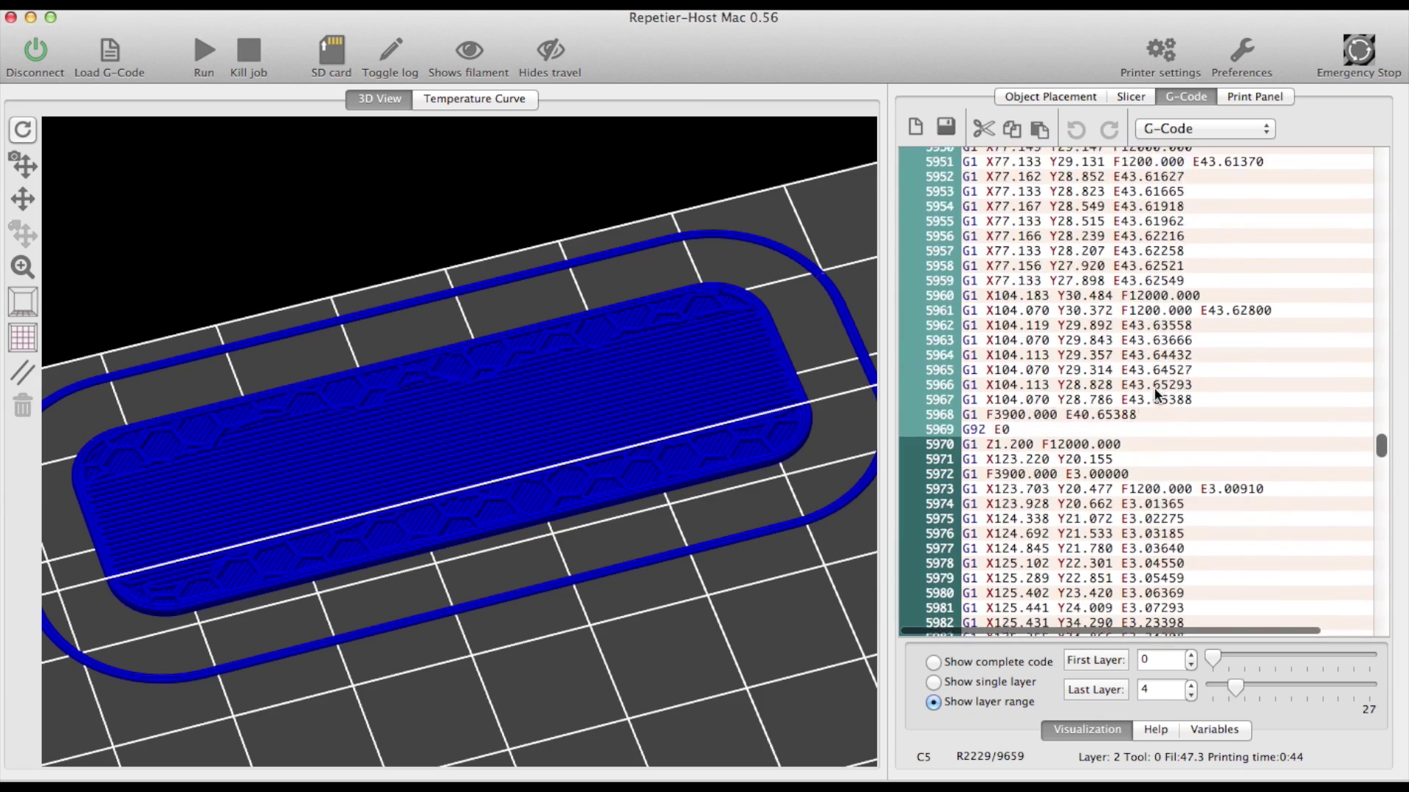
scroll(1156, 394, down, 2)
click(1017, 370)
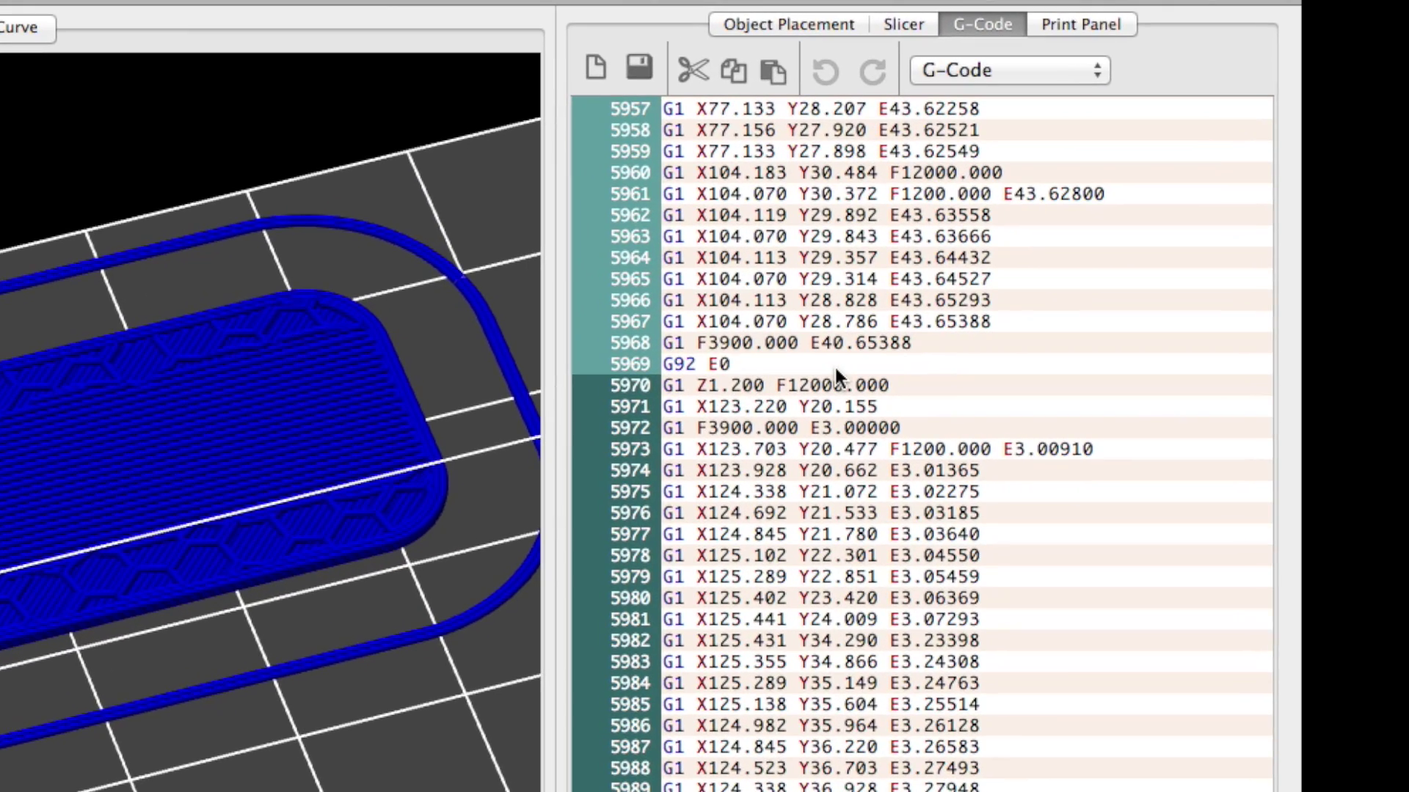
key(Return)
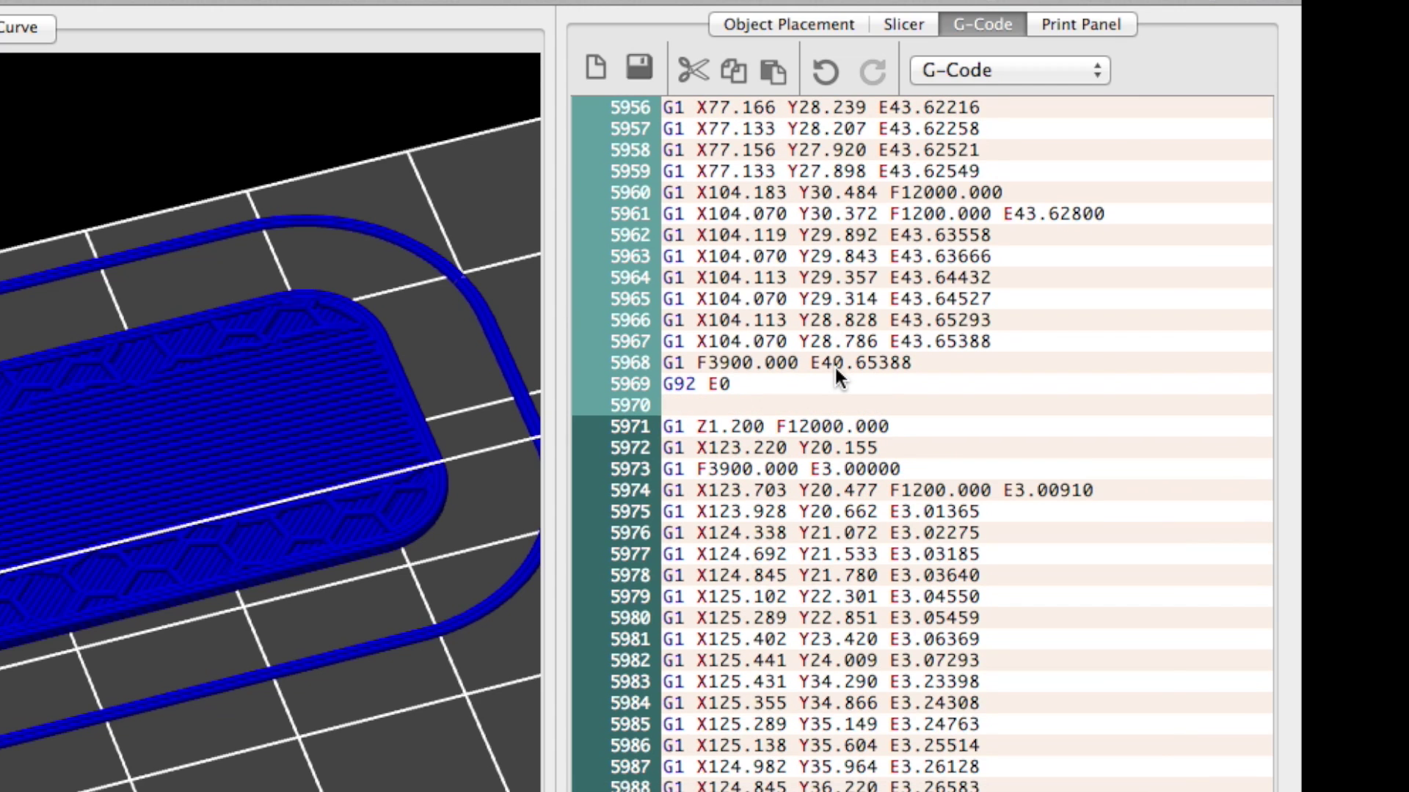
text(@pause)
Step: Change the Run on Pause script to G1 X190 Z15, then return to the main G-code
click(985, 70)
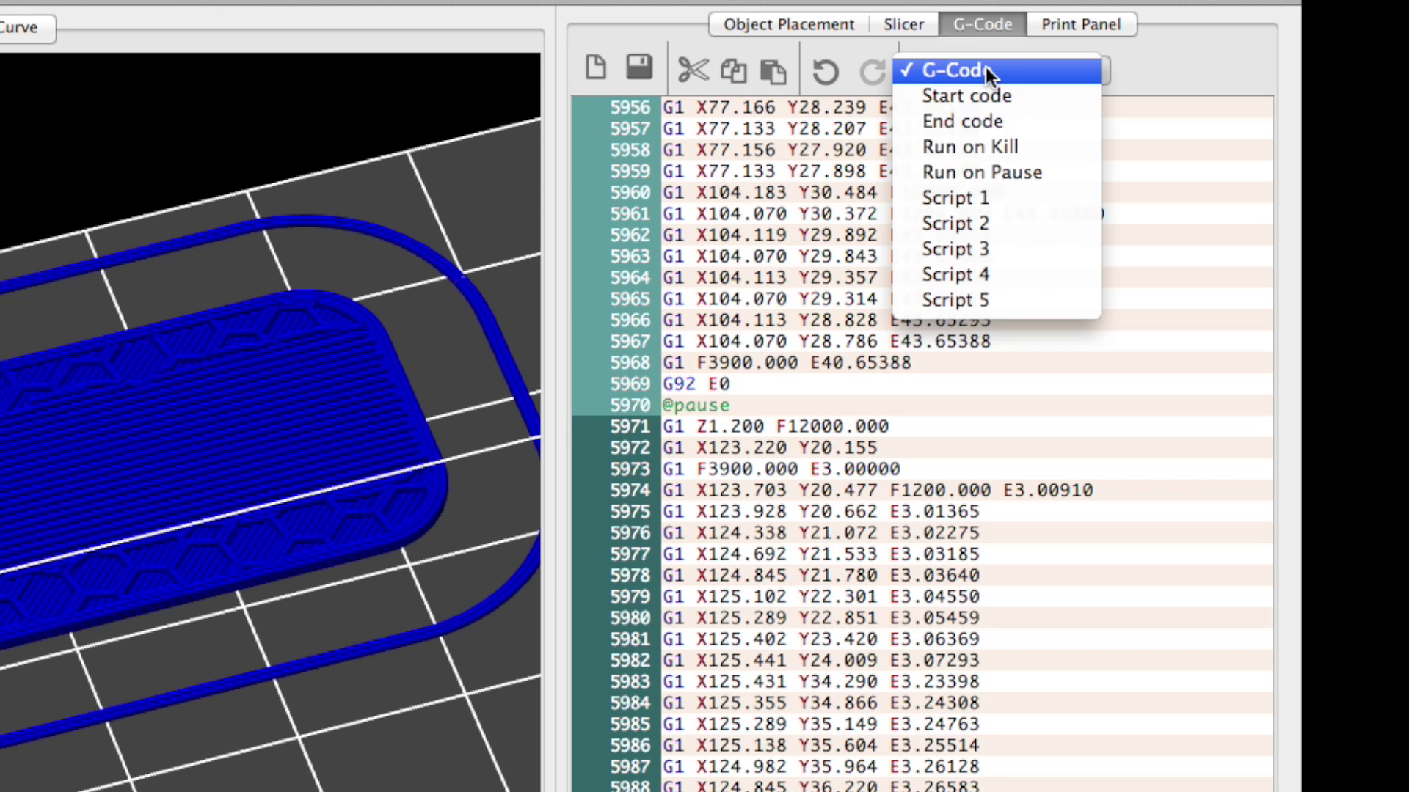
click(974, 172)
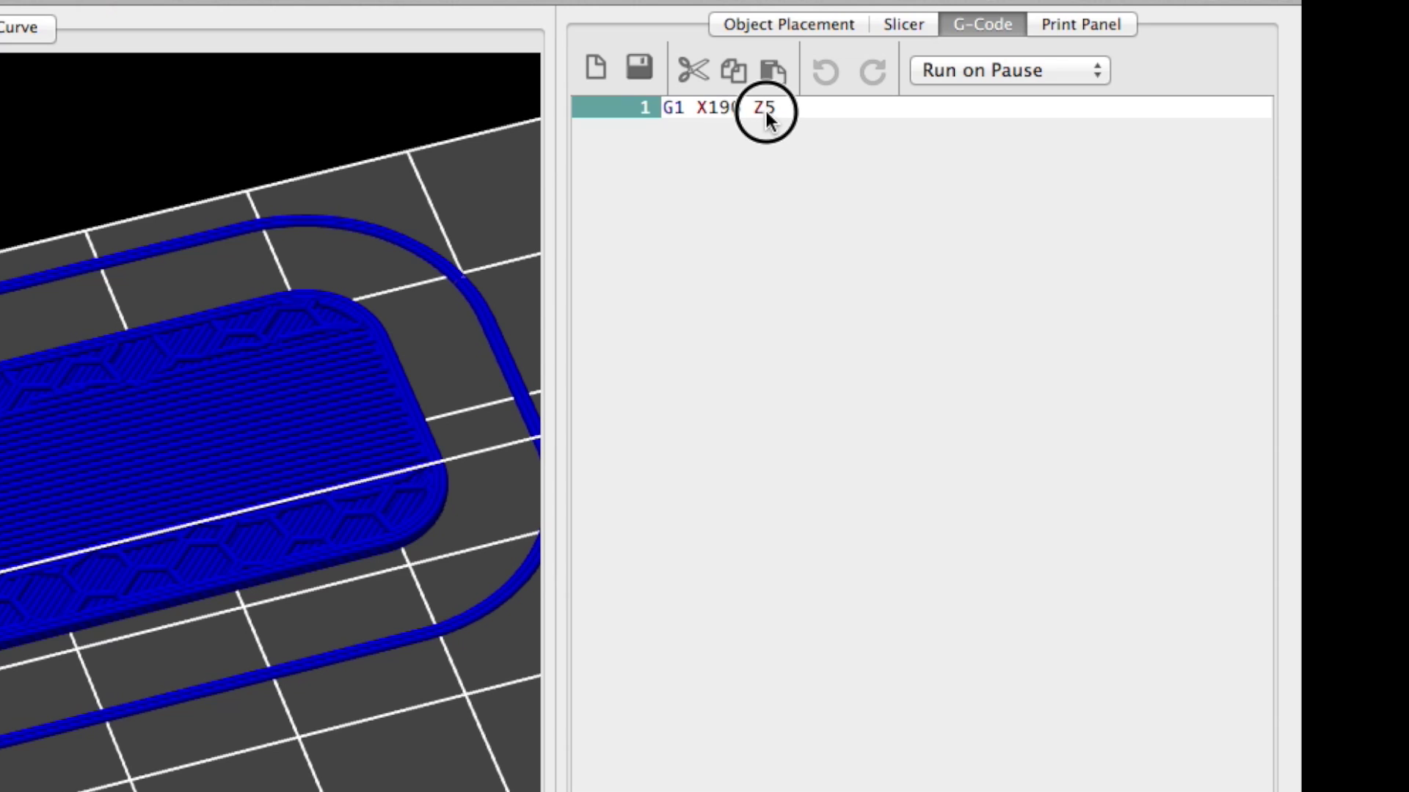
text(15)
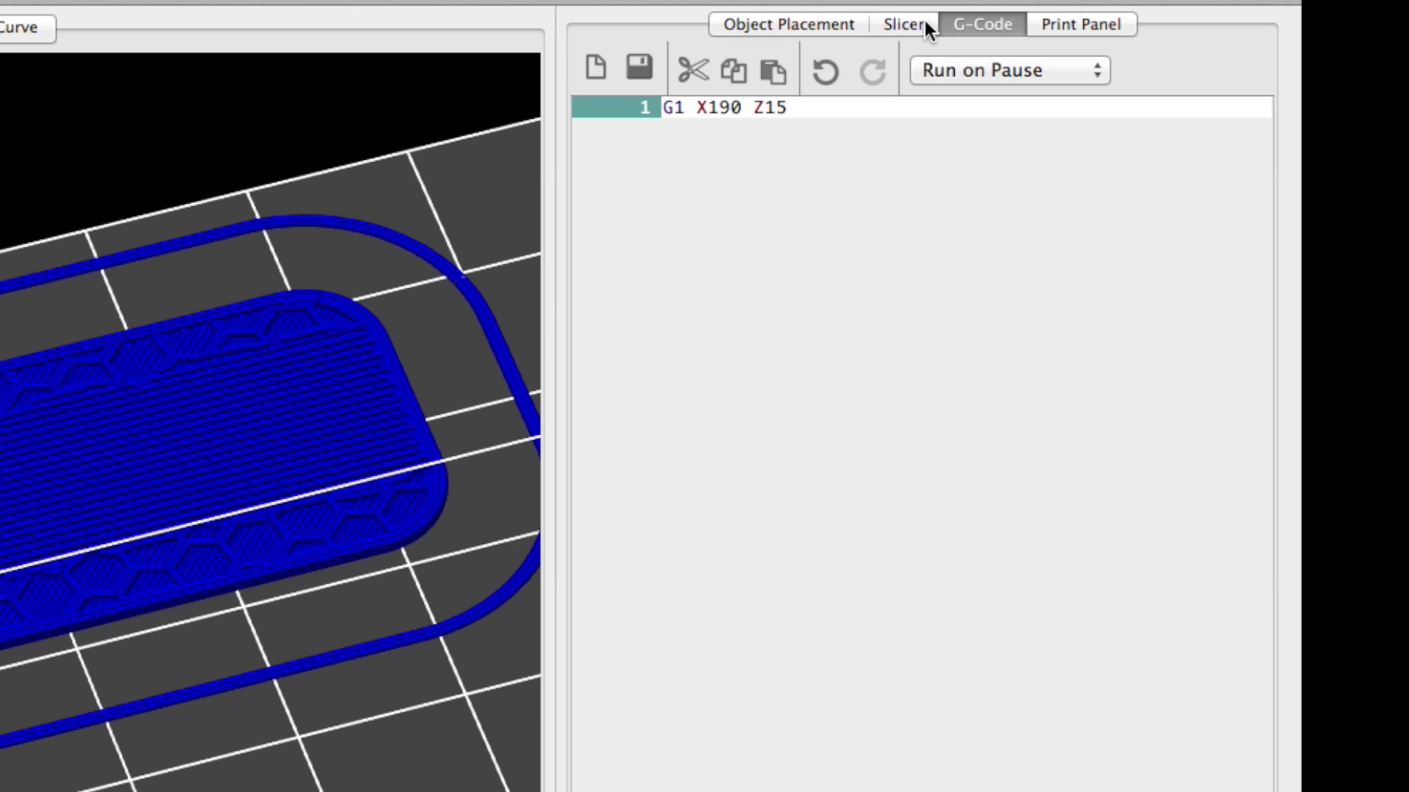
click(983, 72)
click(976, 22)
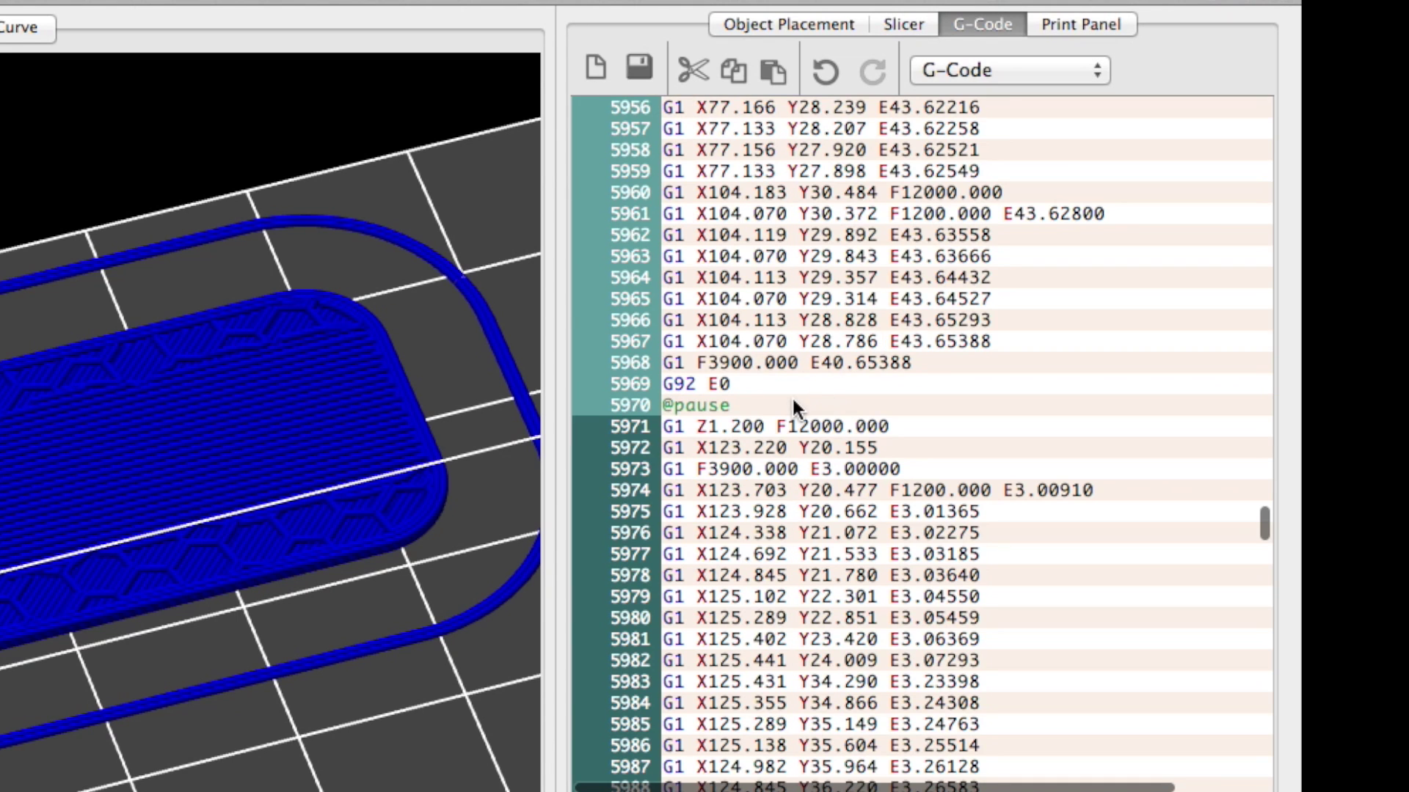
click(773, 396)
scroll(901, 390, up, 7)
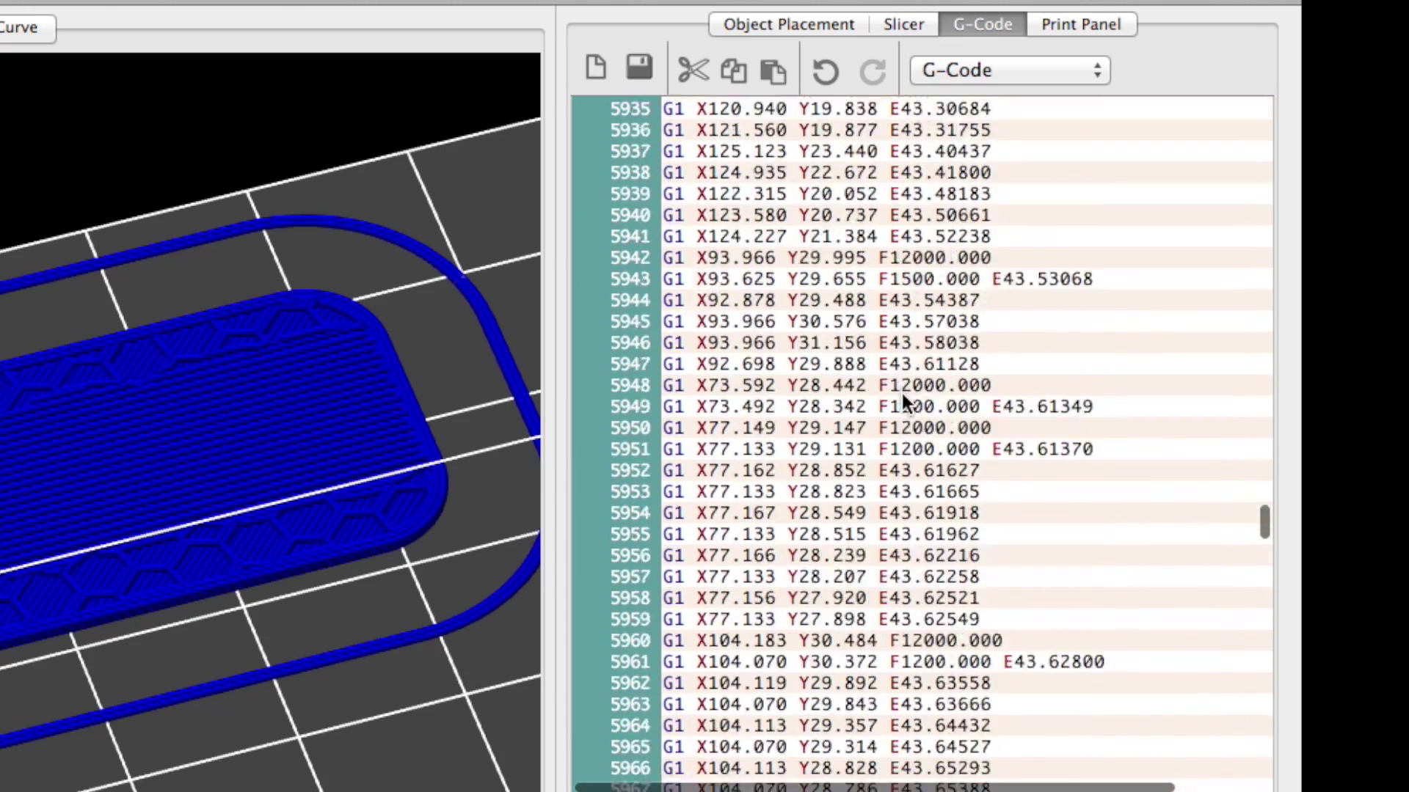
scroll(900, 390, up, 20)
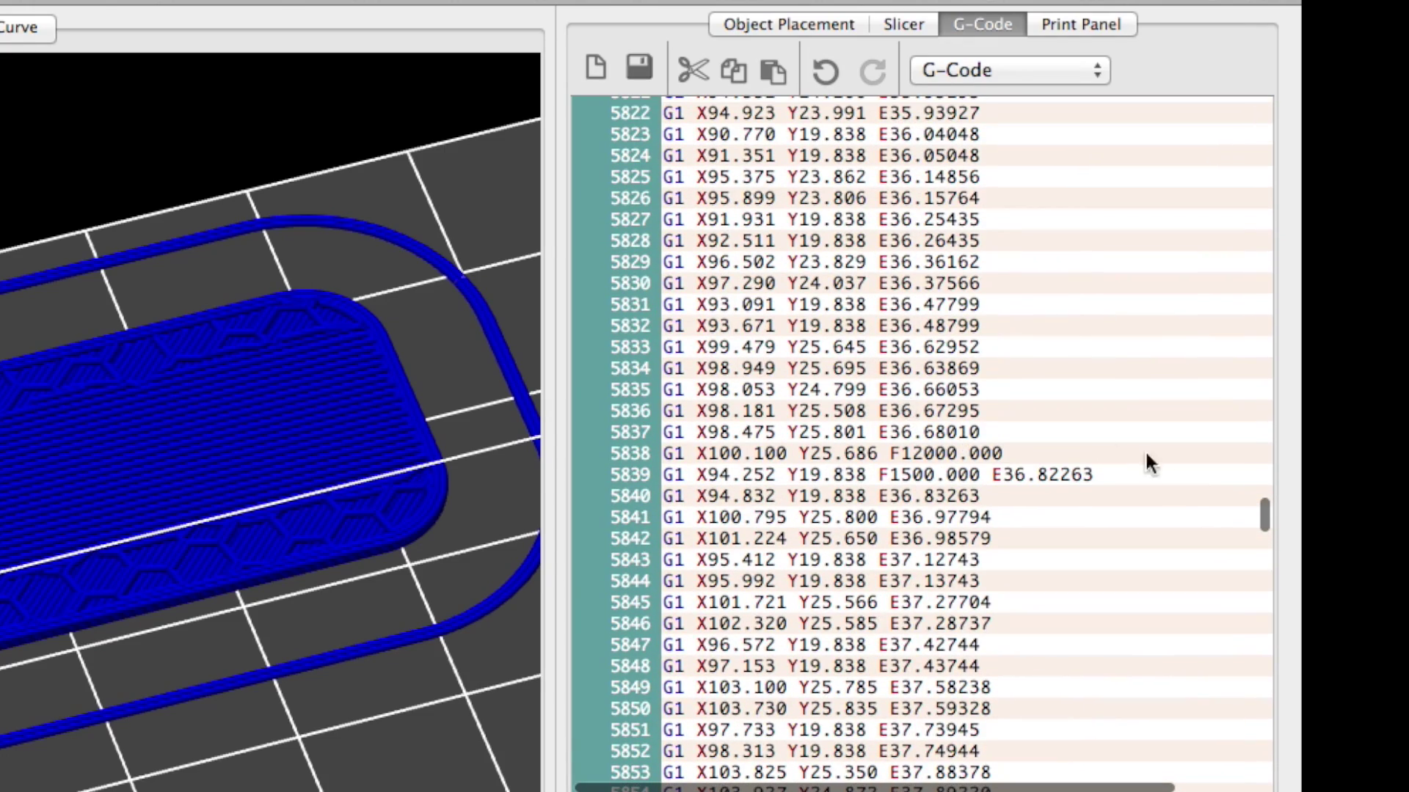
drag(1265, 509, 1270, 403)
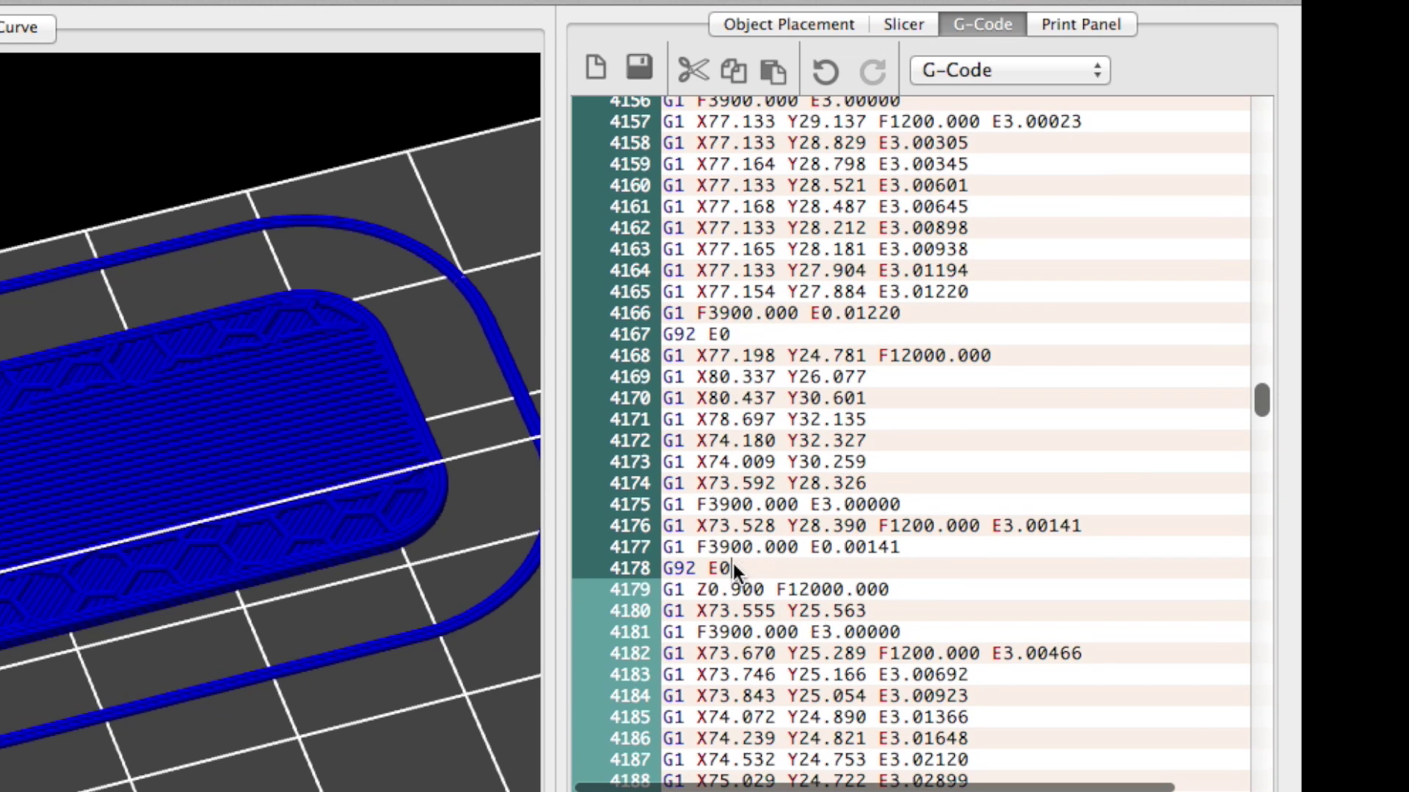
click(836, 580)
key(Return)
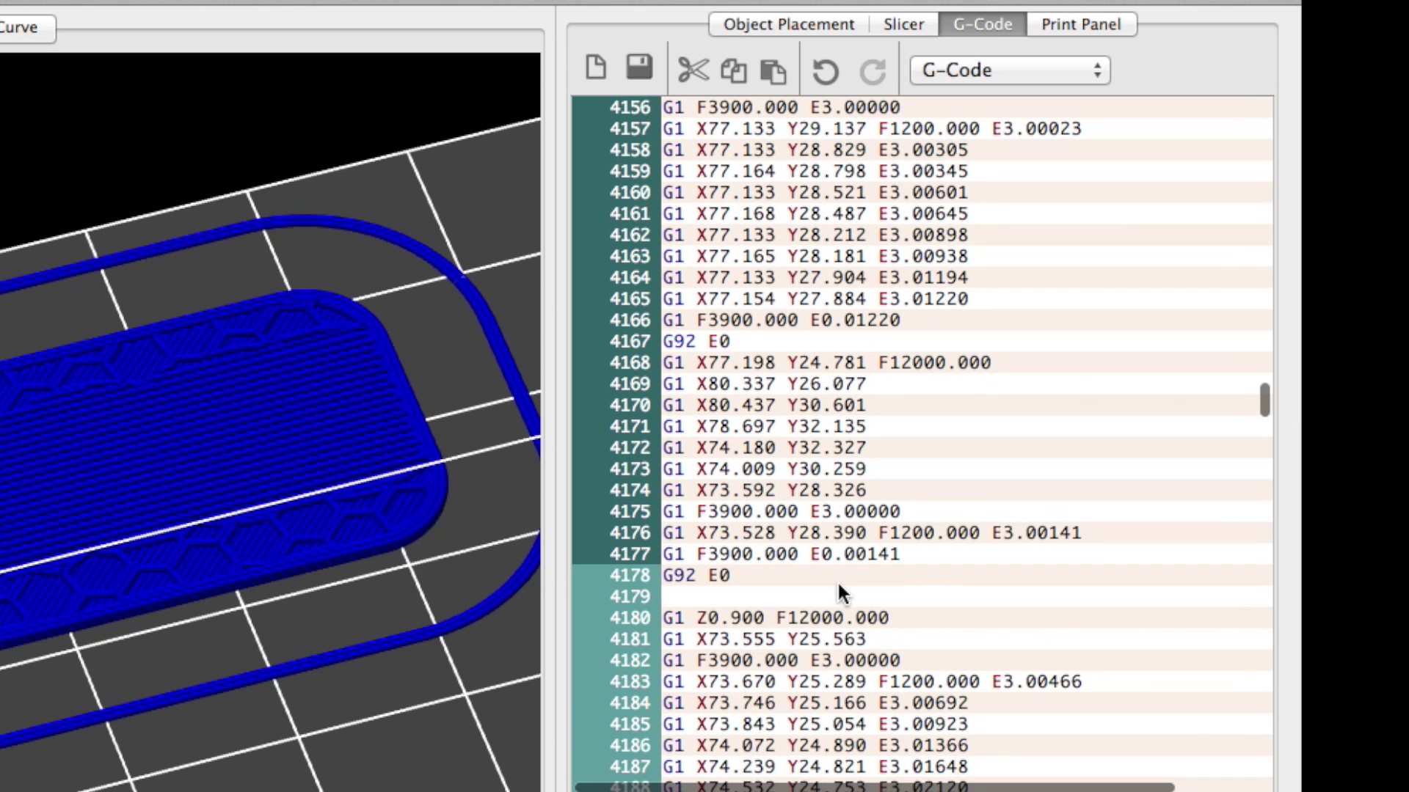
text(@)
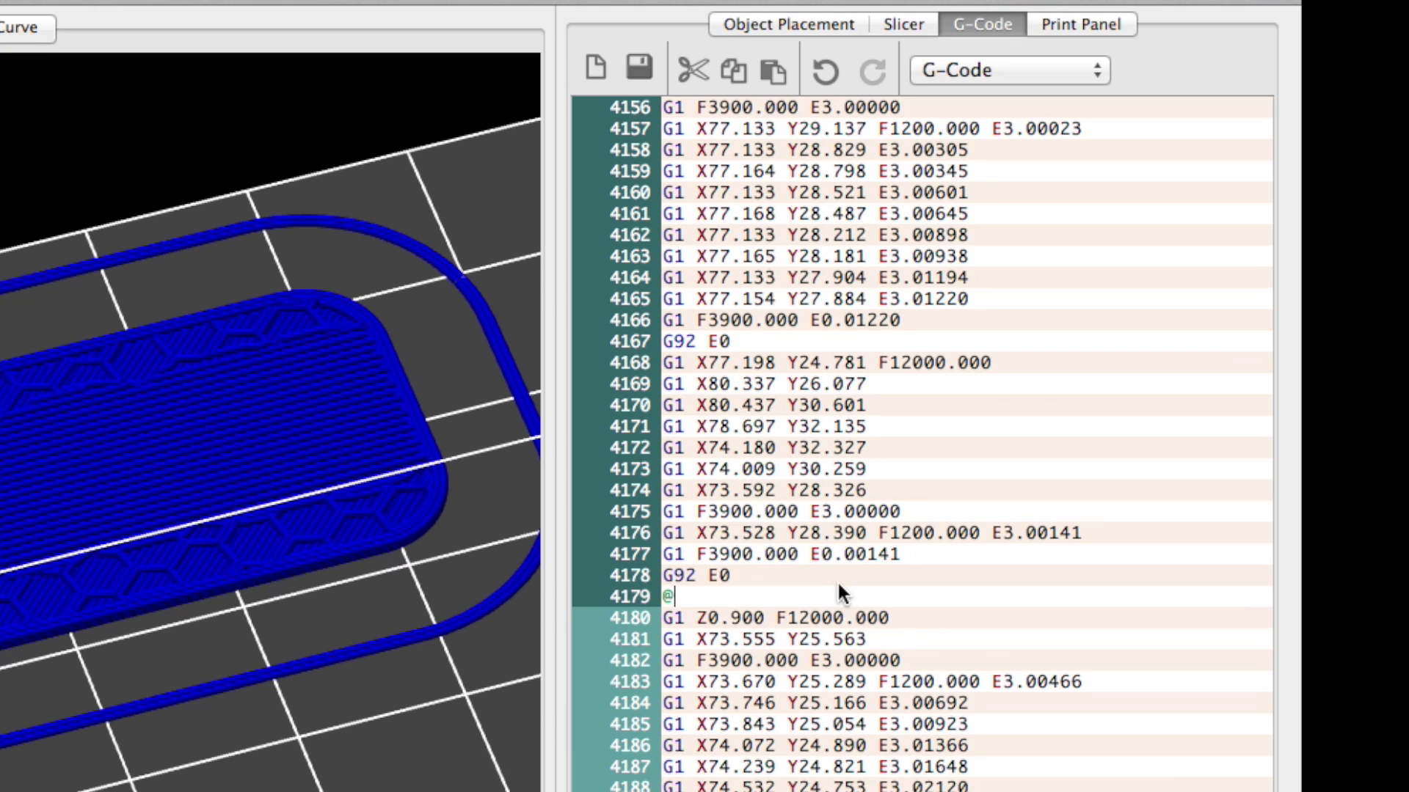
text(sound)
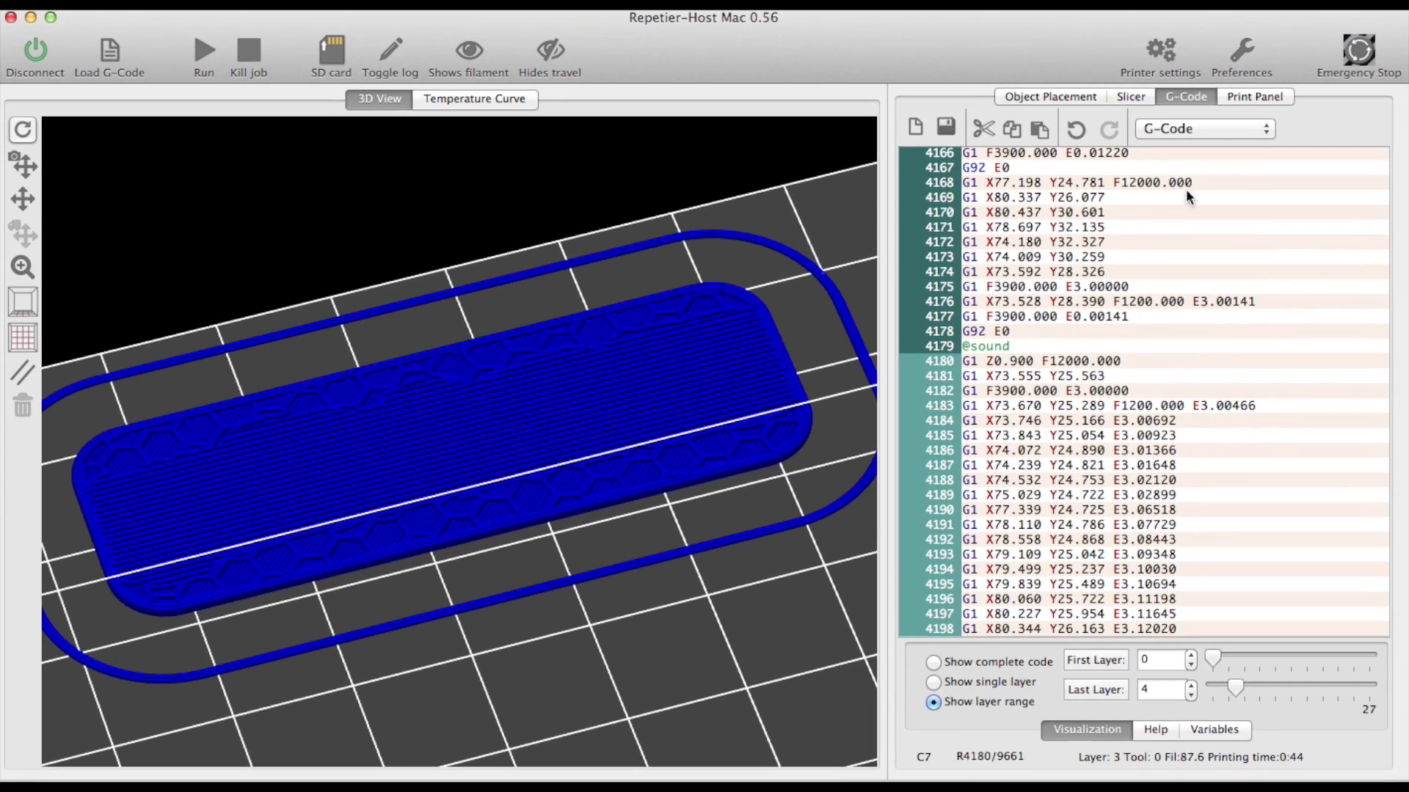
click(1239, 59)
click(280, 204)
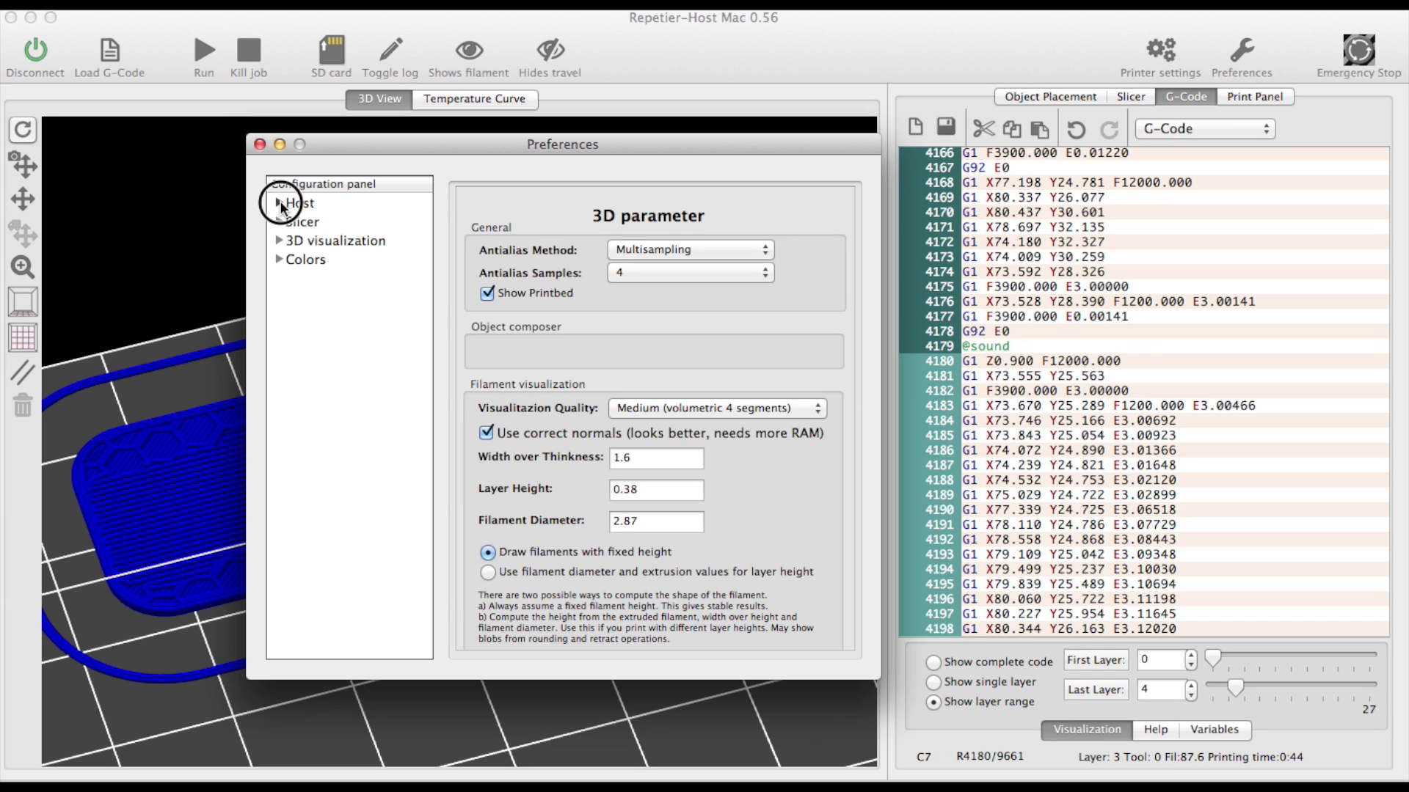
click(317, 224)
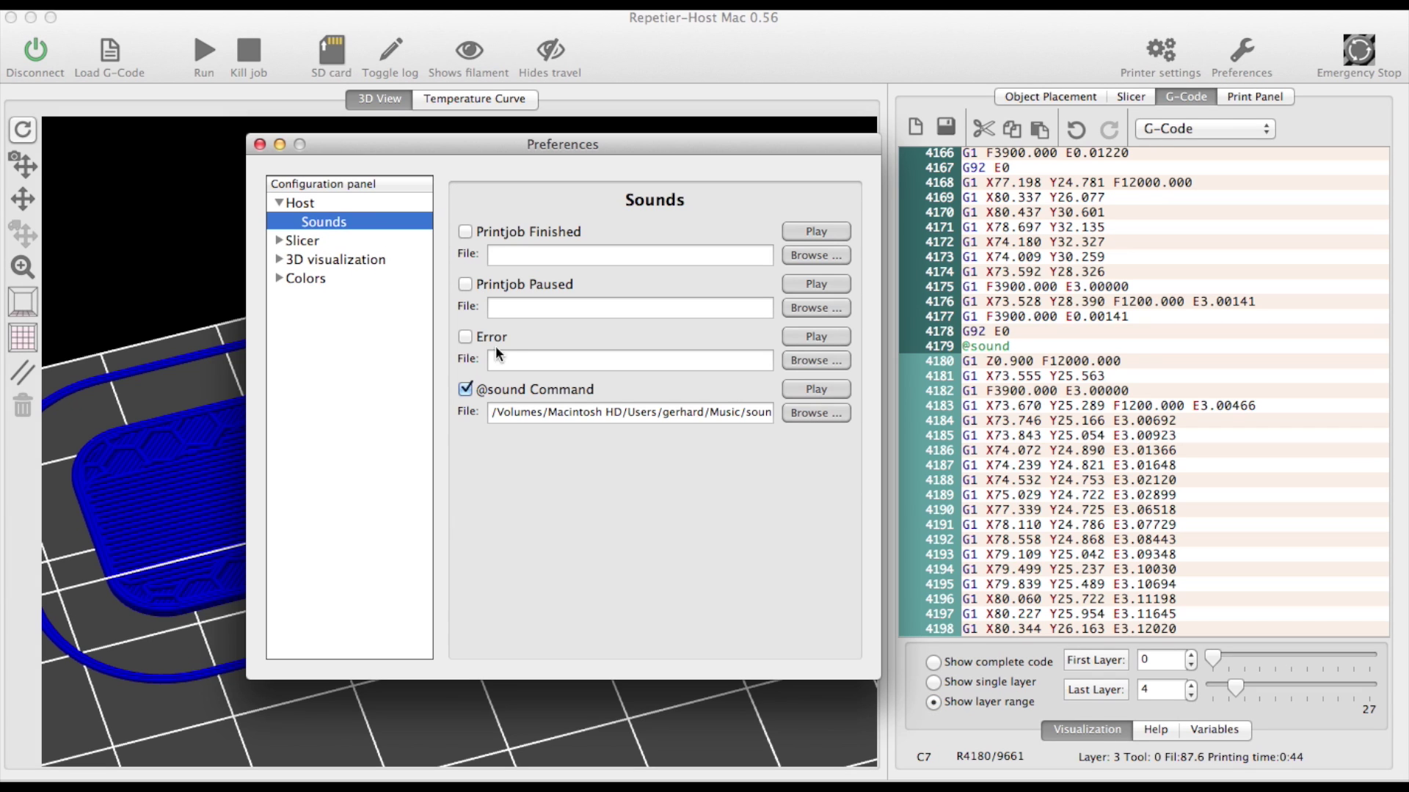